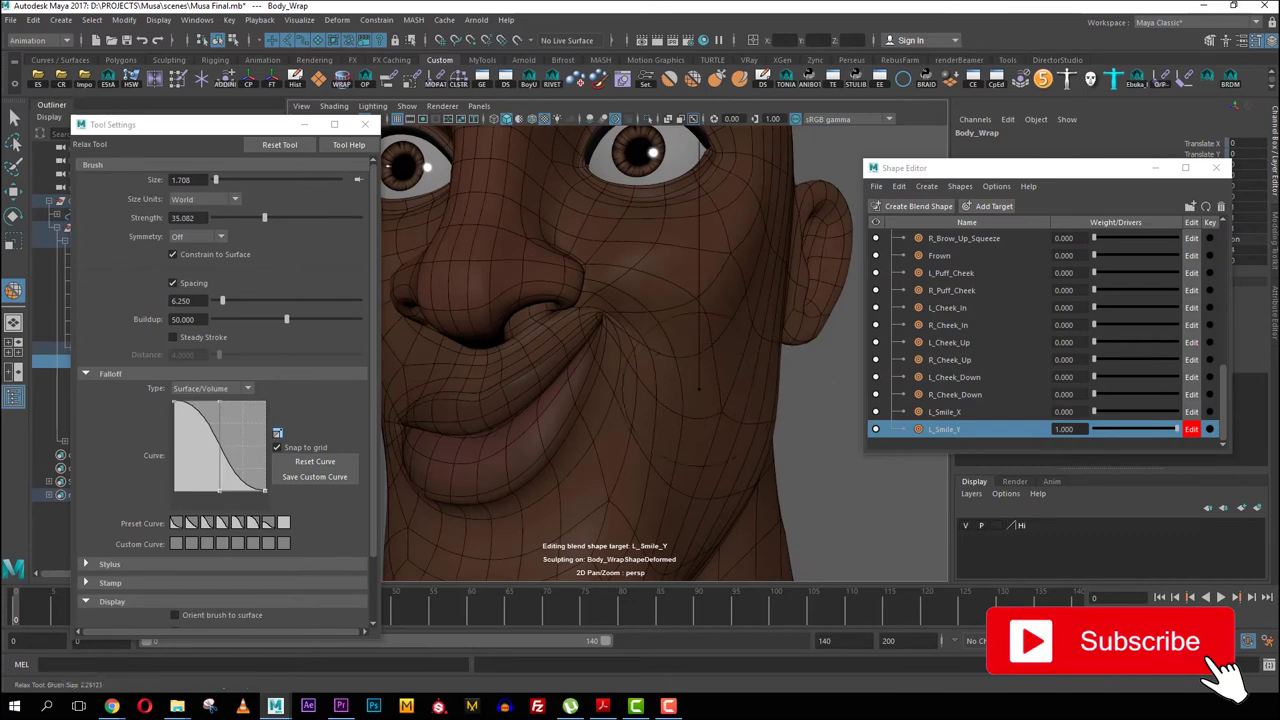
Smooth the left cheek beside the mouth corner on the L_Smile_Y target with the Relax tool, and leave sculpting.
drag(742, 392, 782, 392)
mouse_move(655, 360)
mouse_down()
mouse_move(638, 385)
mouse_move(651, 479)
mouse_move(669, 463)
mouse_move(790, 446)
mouse_move(661, 437)
mouse_move(706, 434)
mouse_move(709, 449)
mouse_up()
scroll(652, 453, down, 5)
key(q)
Blend the left smile targets by setting the L_Smile_X weight to 0.581 and the L_Smile_Y weight to 0.395.
click(804, 441)
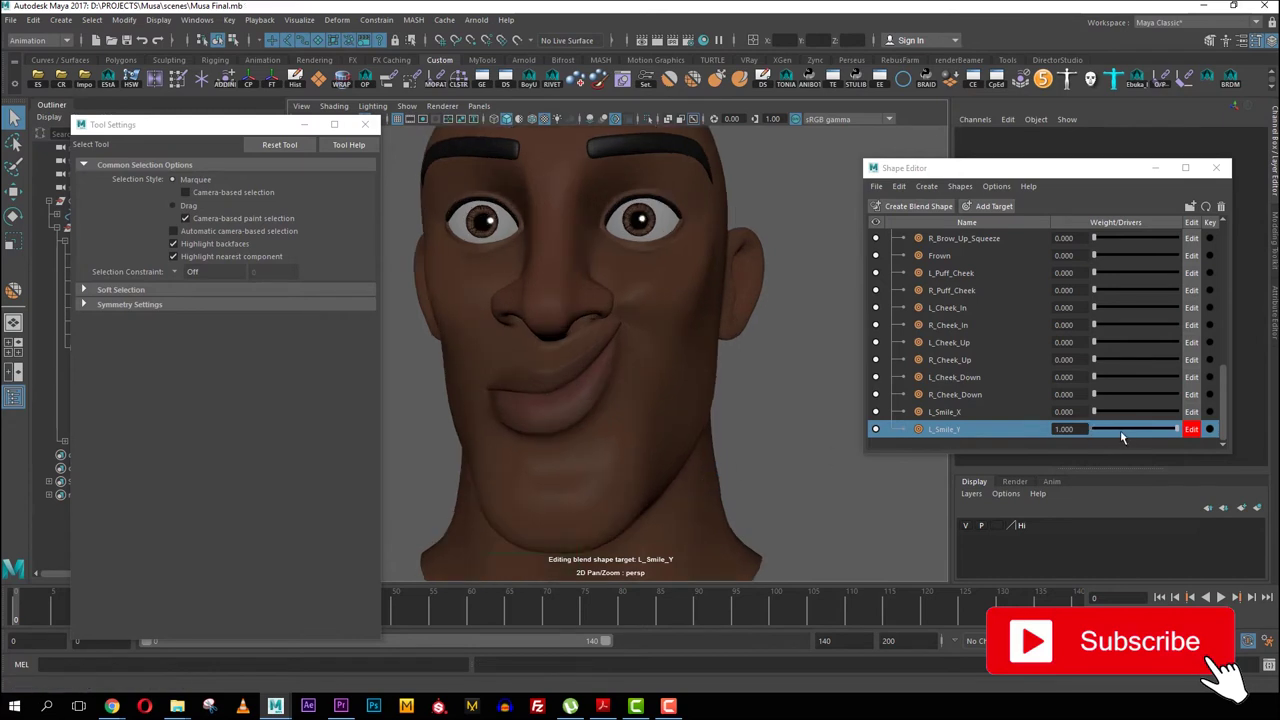
drag(1104, 436, 991, 434)
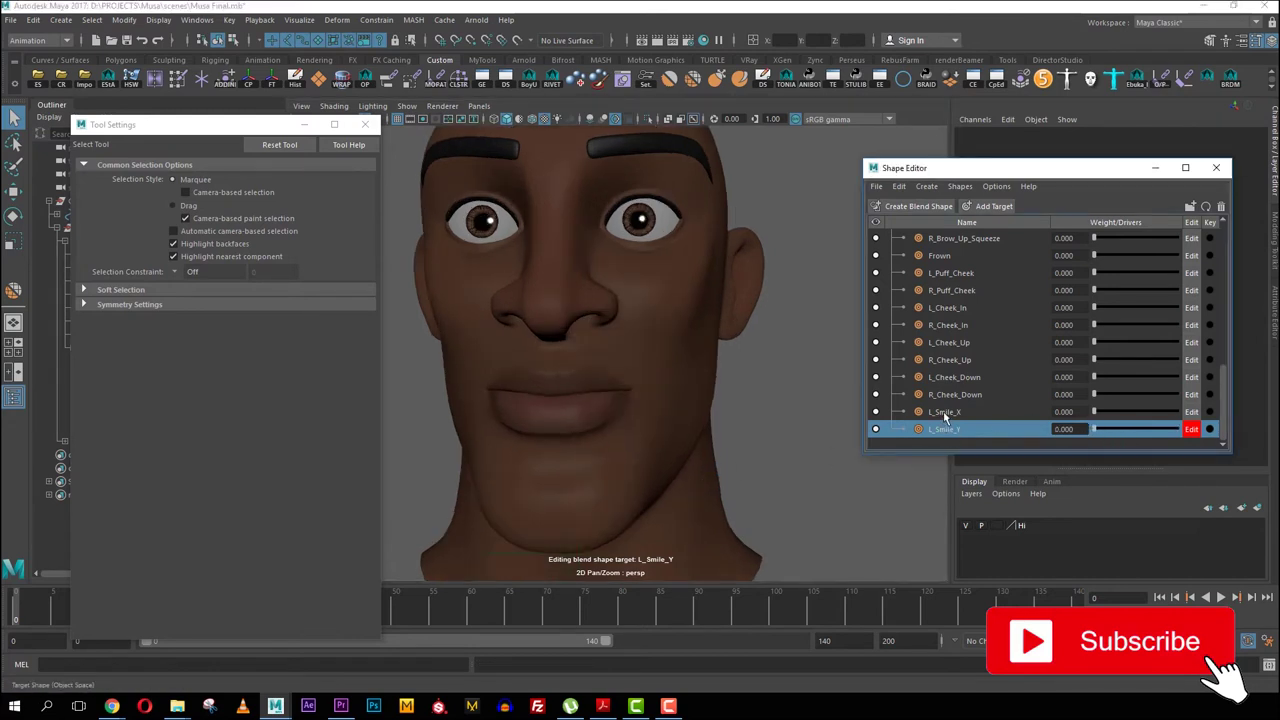
shift+click(945, 412)
drag(1100, 413, 1143, 423)
mouse_move(689, 396)
alt+mouse_down()
mouse_move(637, 396)
mouse_move(697, 396)
alt+mouse_up()
scroll(722, 397, up, 2)
click(958, 415)
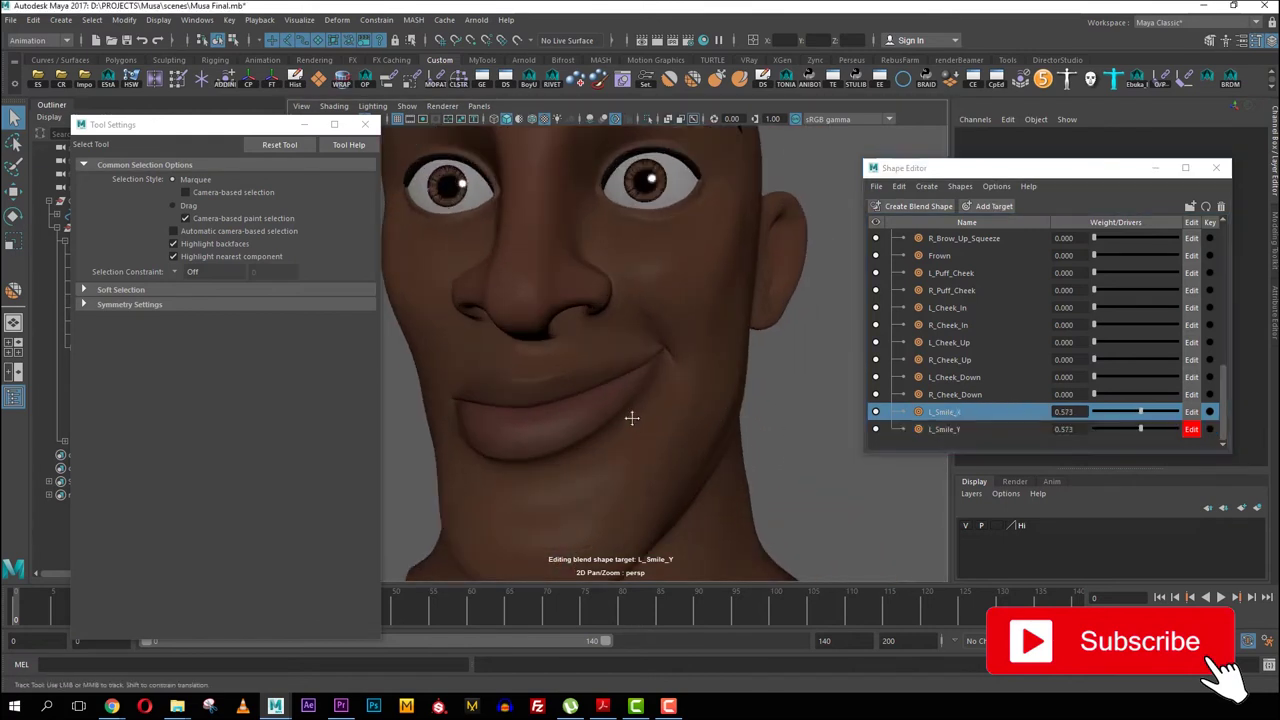
alt+middle_drag(631, 417, 597, 400)
mouse_move(1138, 416)
mouse_down()
mouse_move(1150, 432)
mouse_move(1122, 432)
mouse_move(1157, 414)
mouse_up()
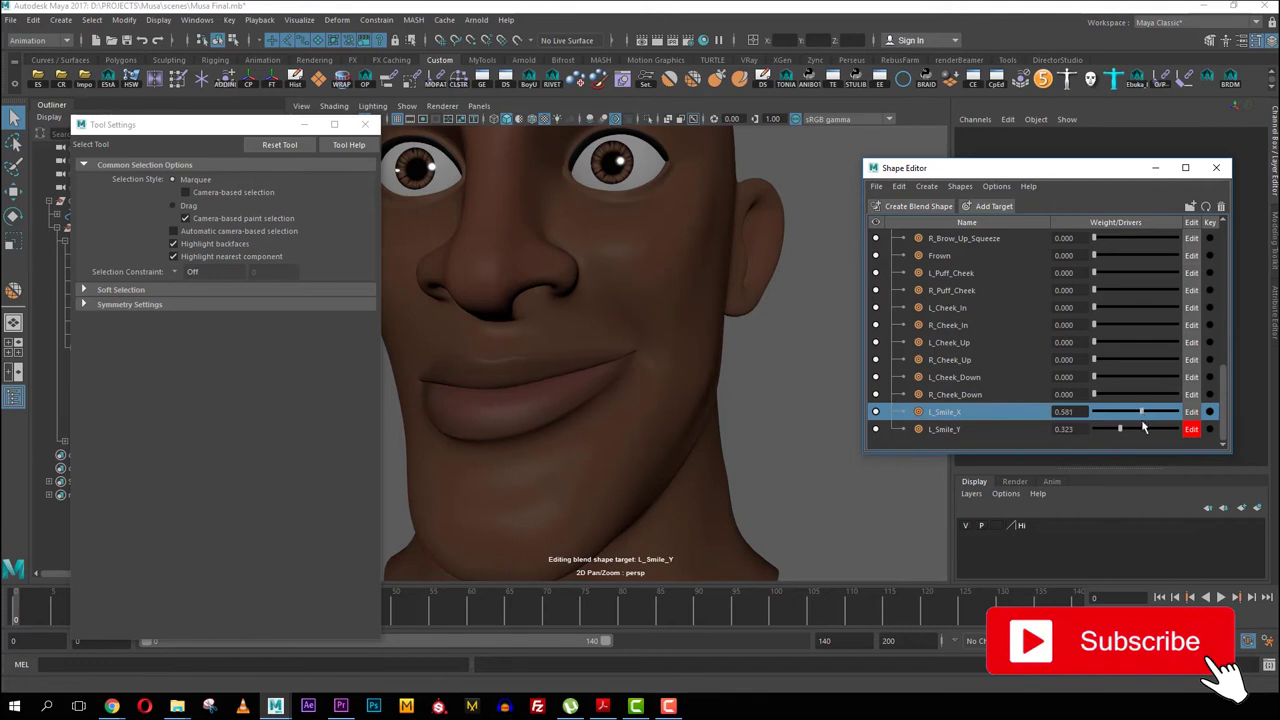
drag(1131, 433, 1124, 440)
Examine the combined left smile from several angles and distances.
scroll(908, 466, down, 5)
alt+drag(759, 449, 677, 454)
alt+middle_drag(682, 446, 720, 437)
alt+drag(720, 437, 745, 410)
scroll(775, 379, up, 7)
scroll(775, 408, down, 5)
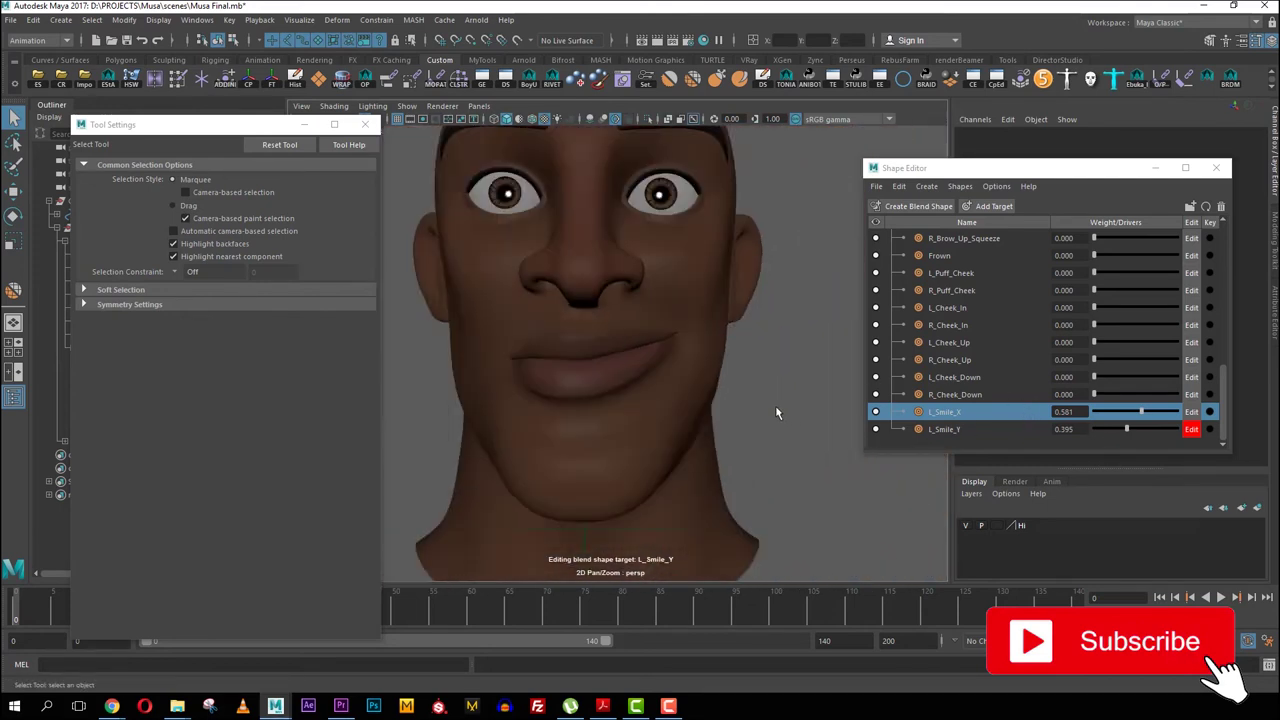
scroll(777, 409, up, 3)
Duplicate the L_Smile_X target and rename the copy R_Smile_X.
click(955, 417)
right_click(955, 418)
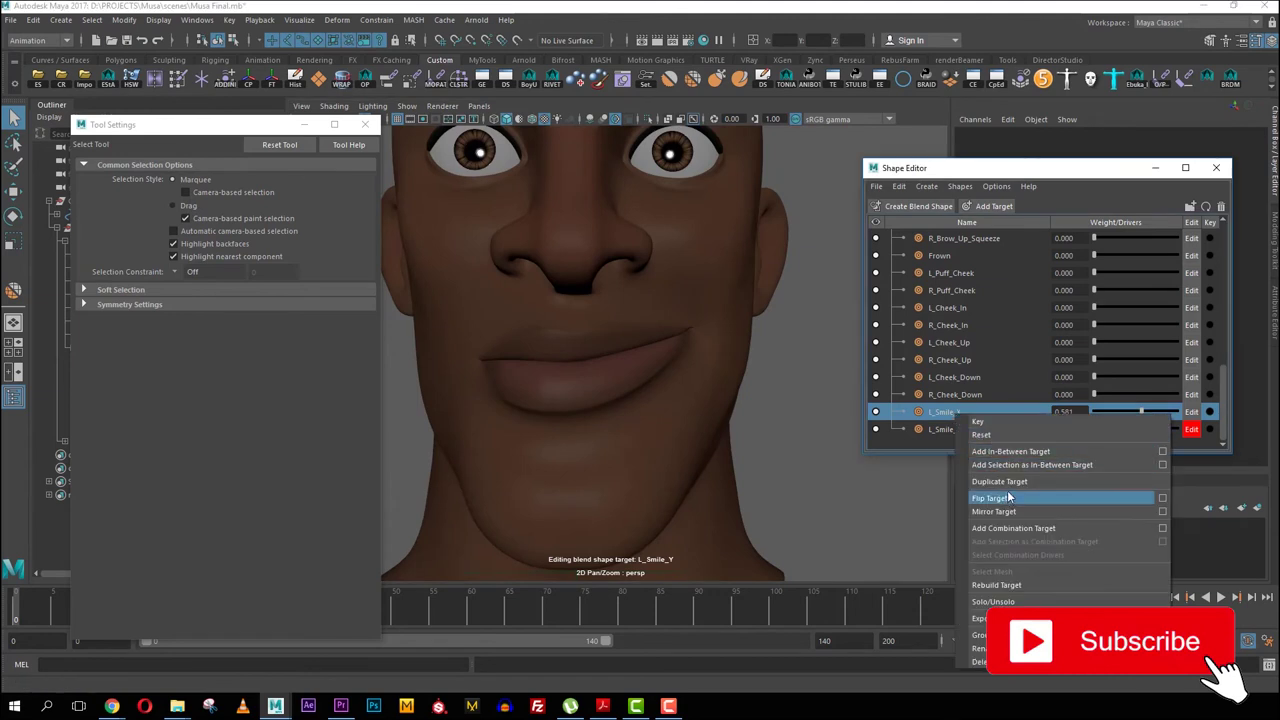
click(1010, 497)
click(971, 411)
click(971, 411)
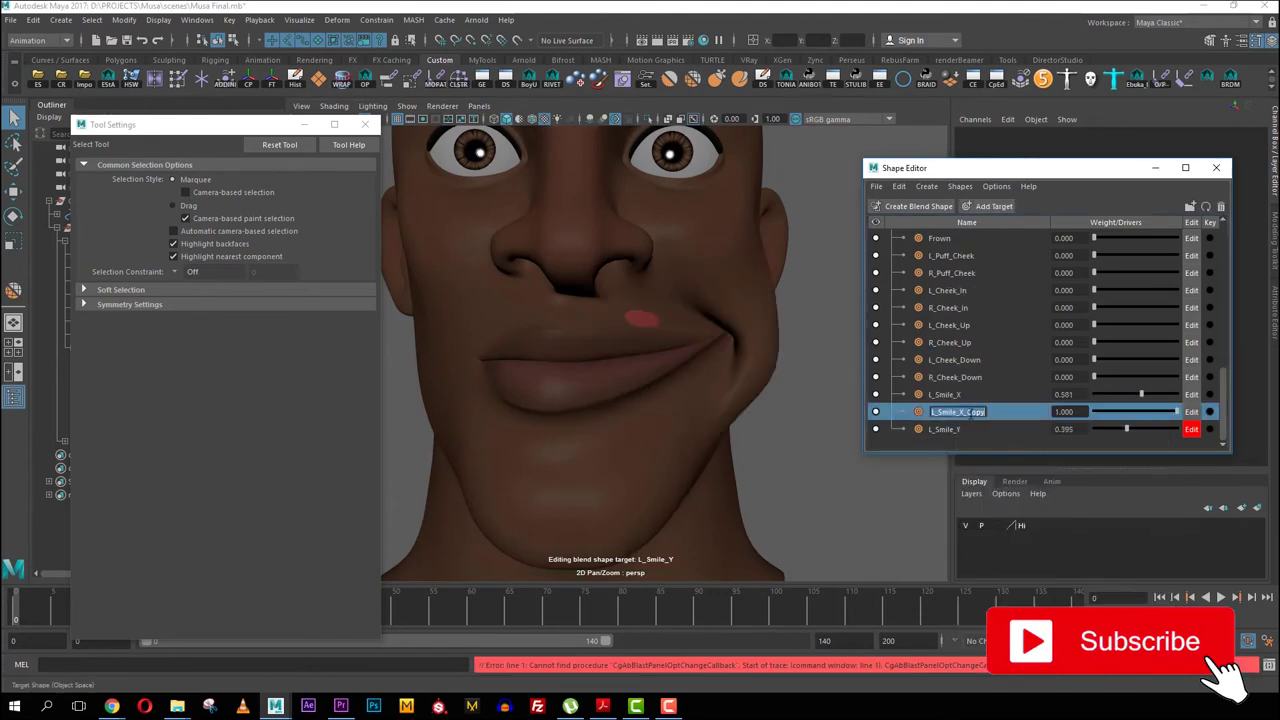
key(BackSpace)
key(BackSpace)
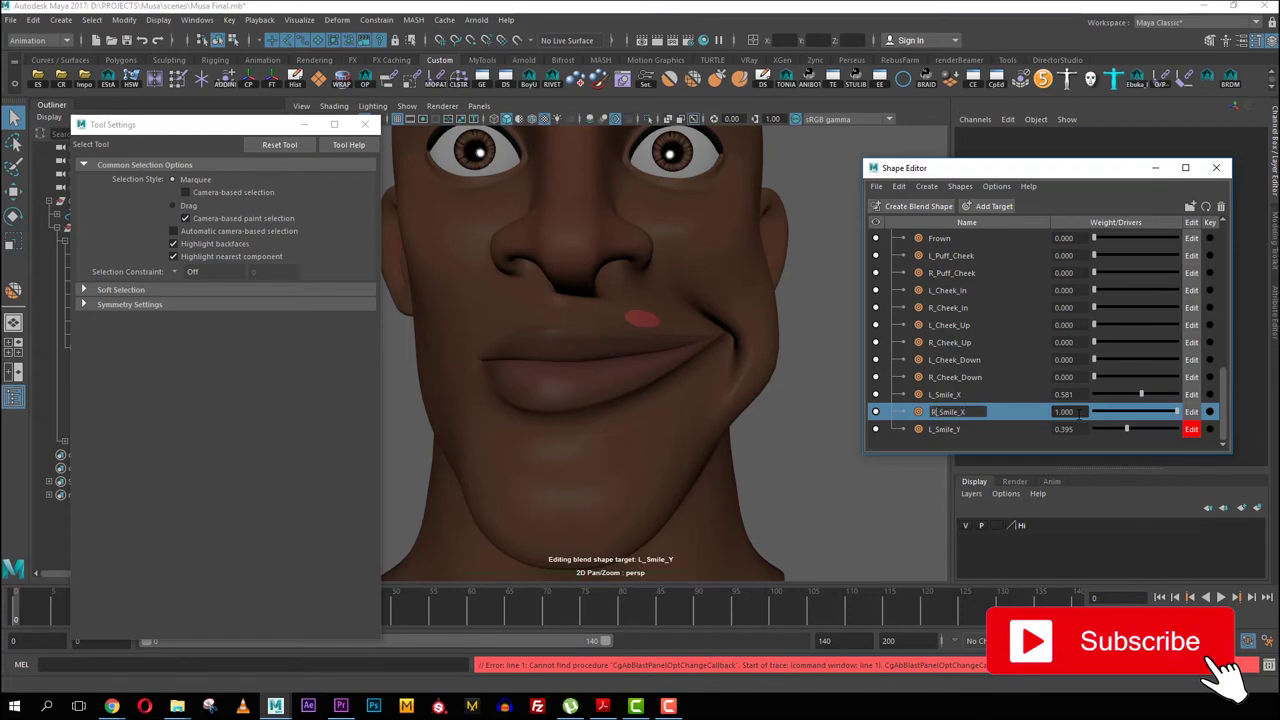
key(Return)
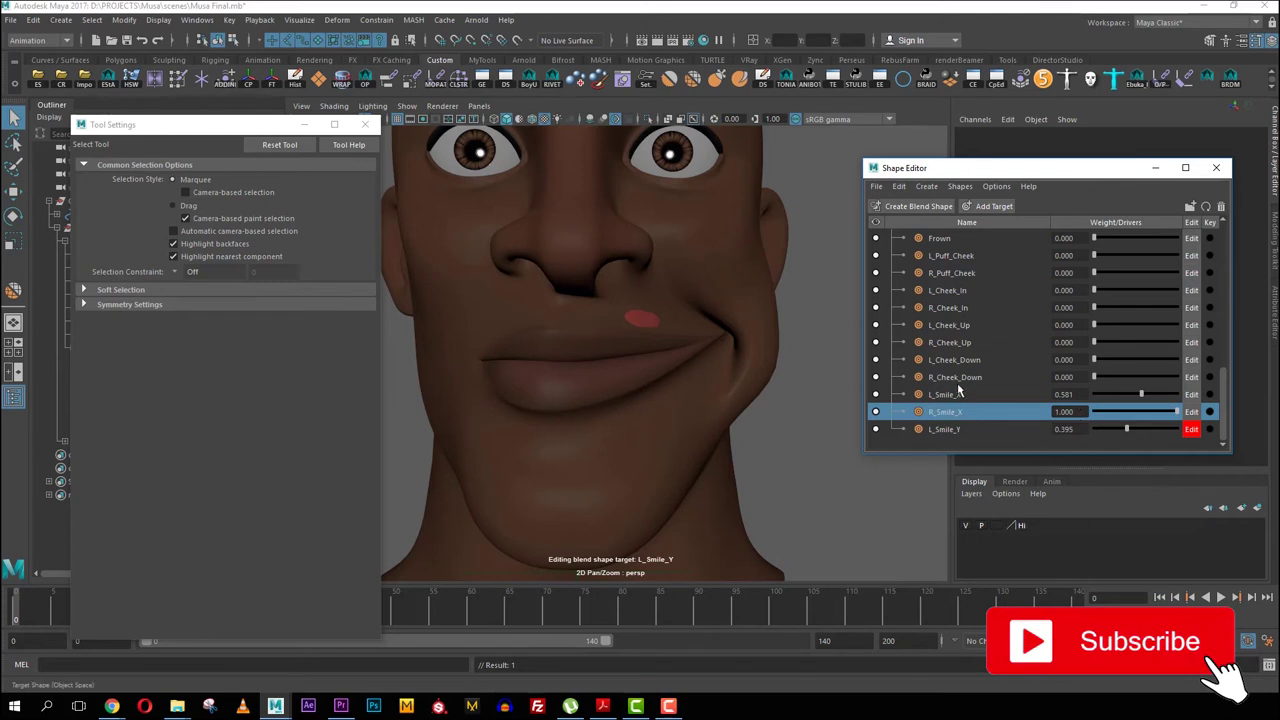
Flip the R_Smile_X target to the other side of the face and set its weight to 0.589.
right_click(947, 414)
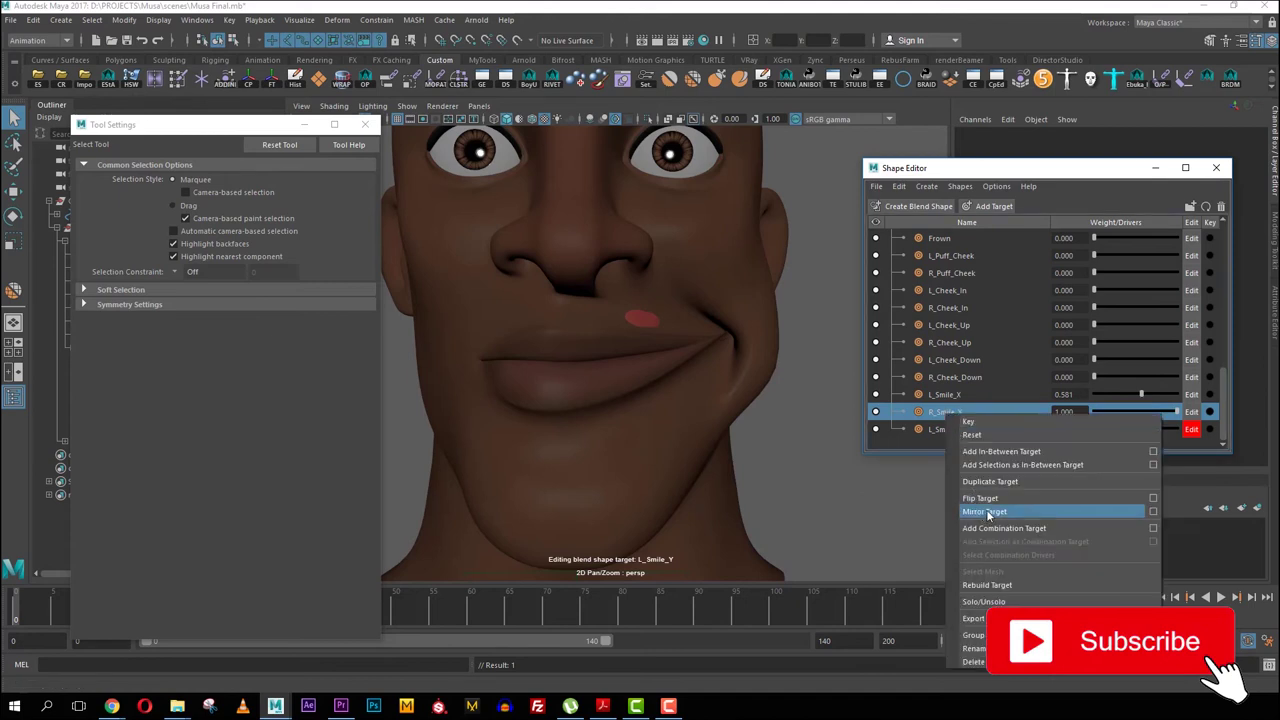
click(1137, 506)
alt+drag(648, 359, 674, 352)
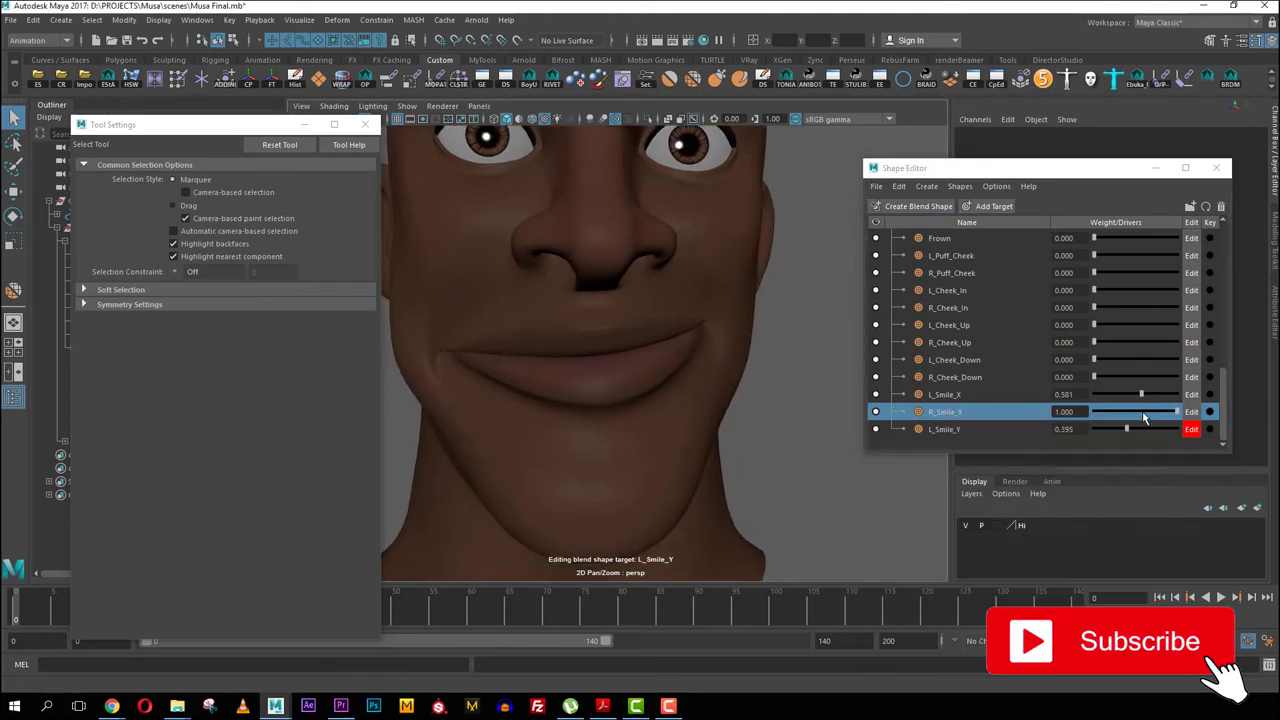
drag(1158, 419, 1145, 418)
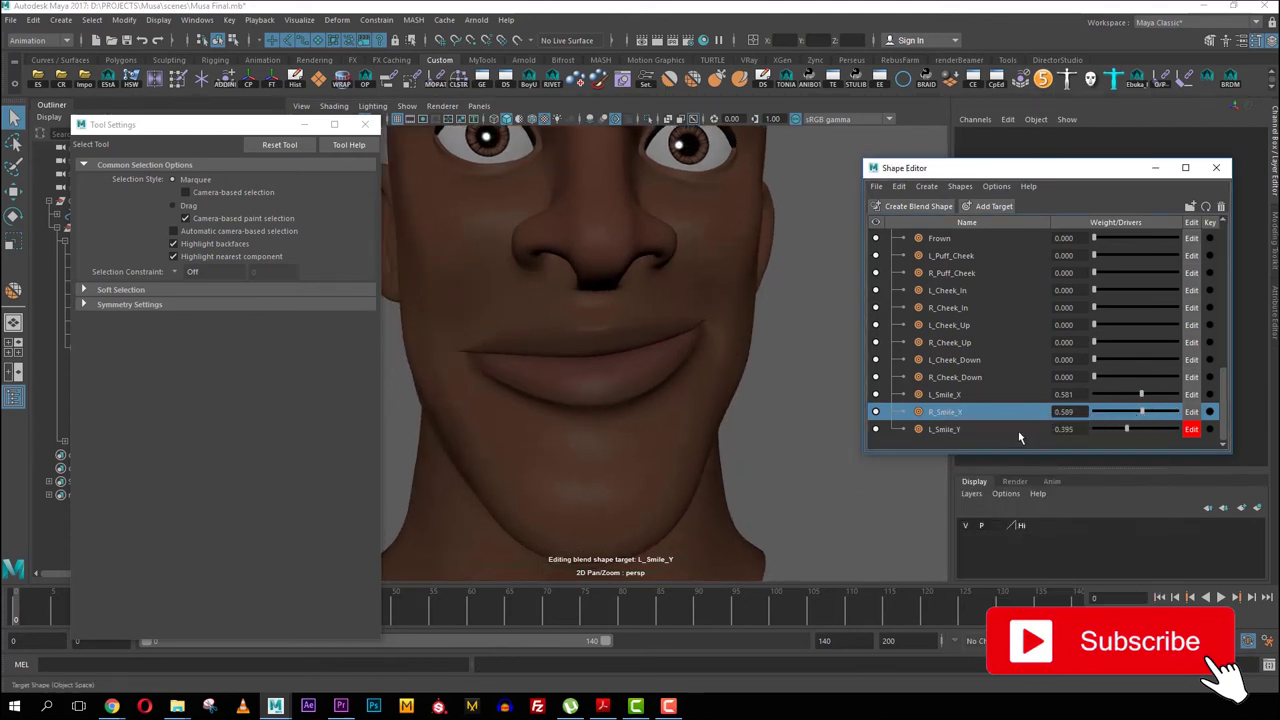
Duplicate the L_Smile_Y target and rename the copy R_Smile_Y.
right_click(992, 431)
click(1033, 496)
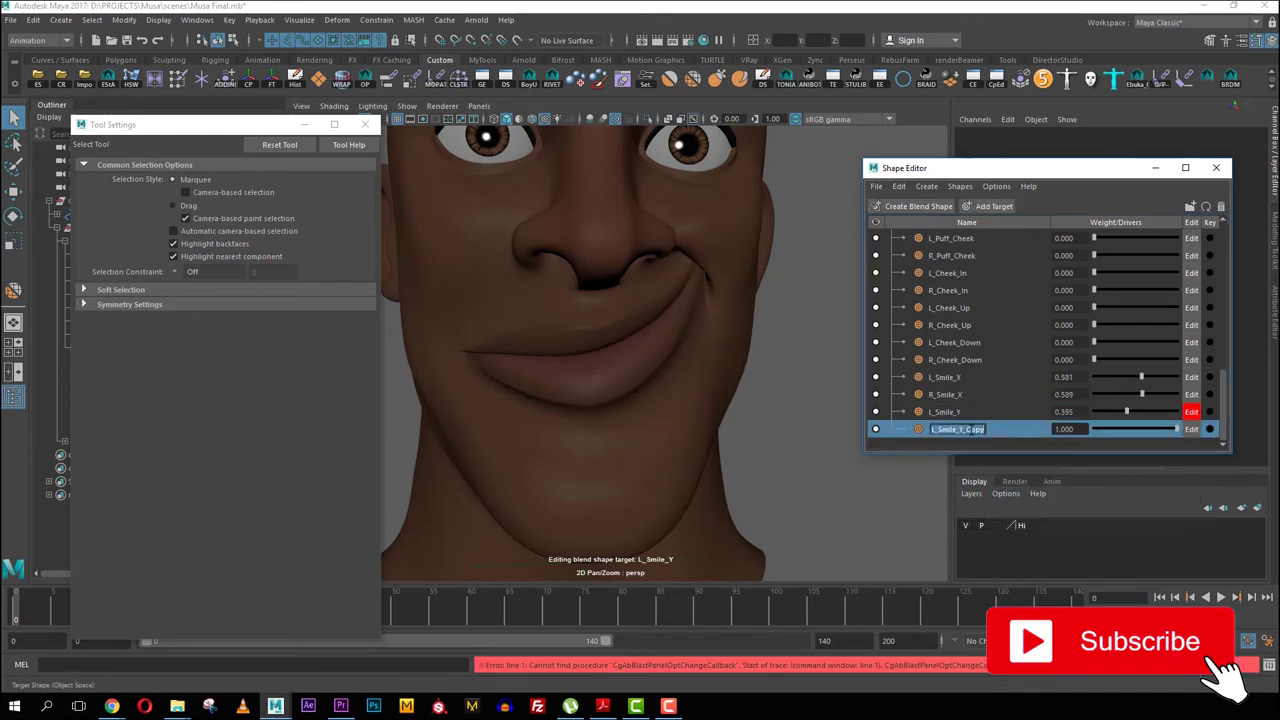
drag(967, 429, 1035, 438)
key(BackSpace)
text(R)
key(Return)
Flip the R_Smile_Y target to the other side of the face and set its weight to 0.403.
right_click(948, 430)
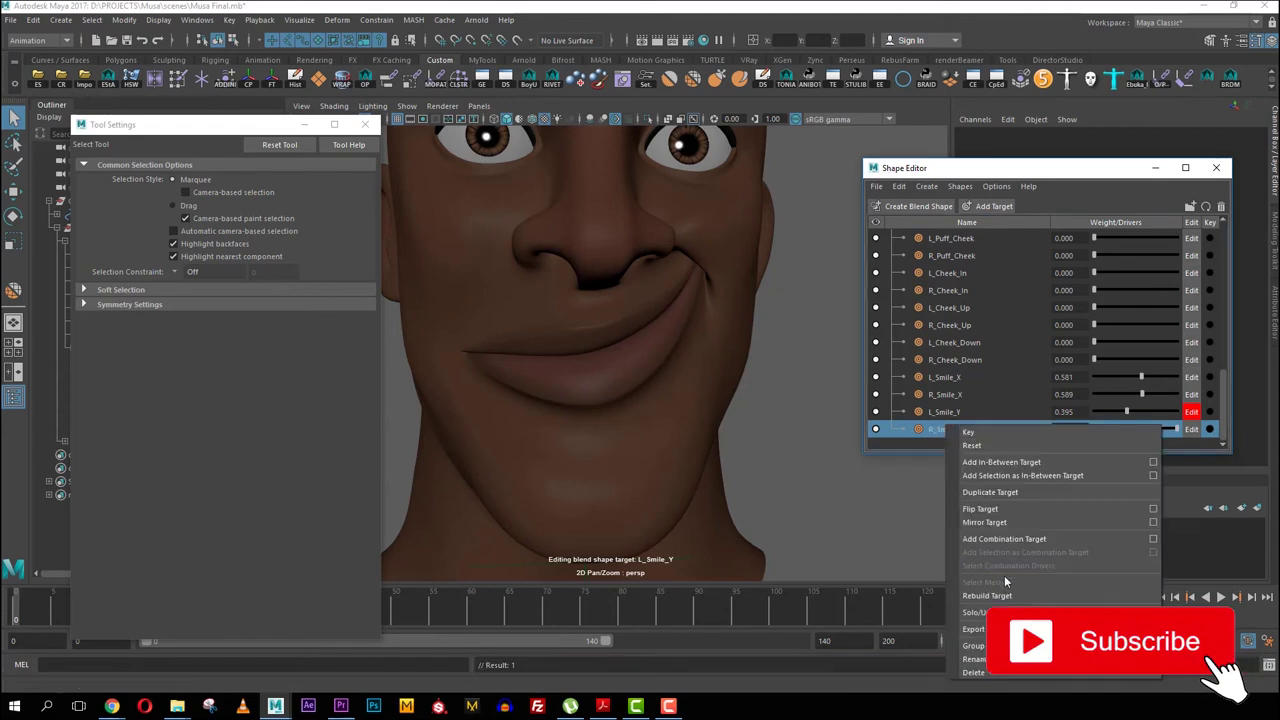
click(1012, 520)
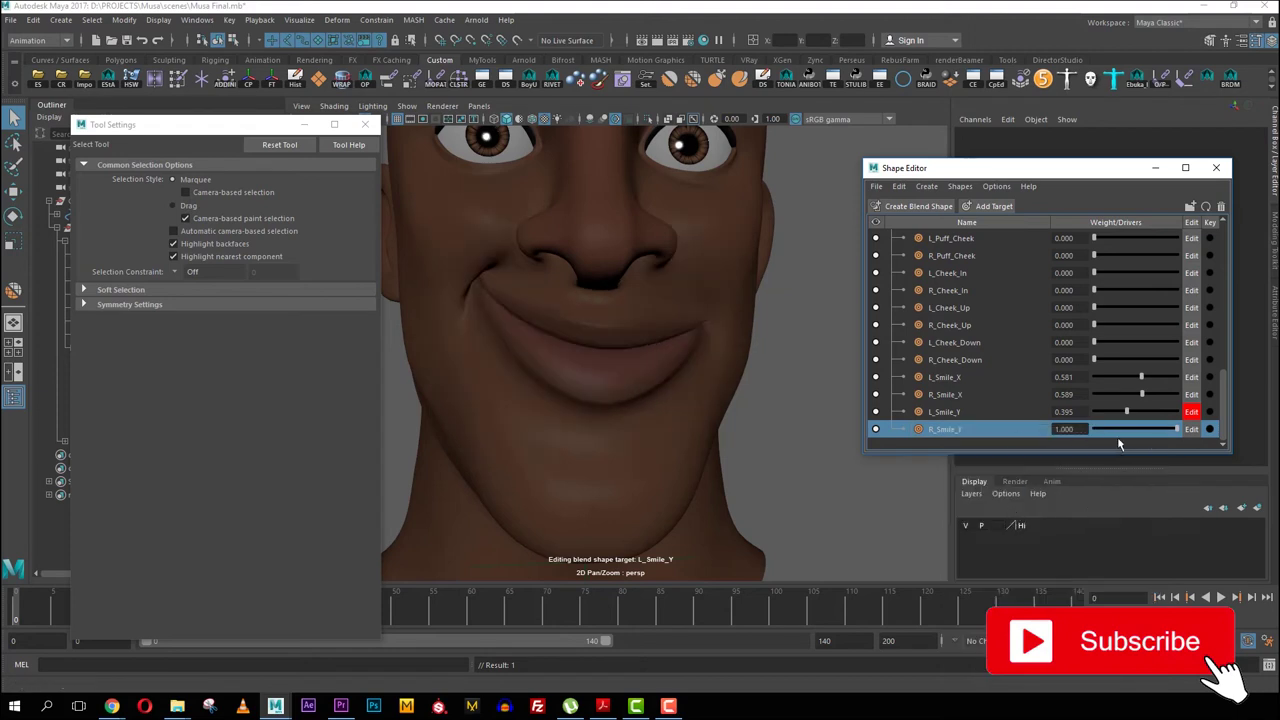
mouse_move(1121, 430)
mouse_down()
mouse_move(1145, 430)
mouse_move(1131, 437)
mouse_up()
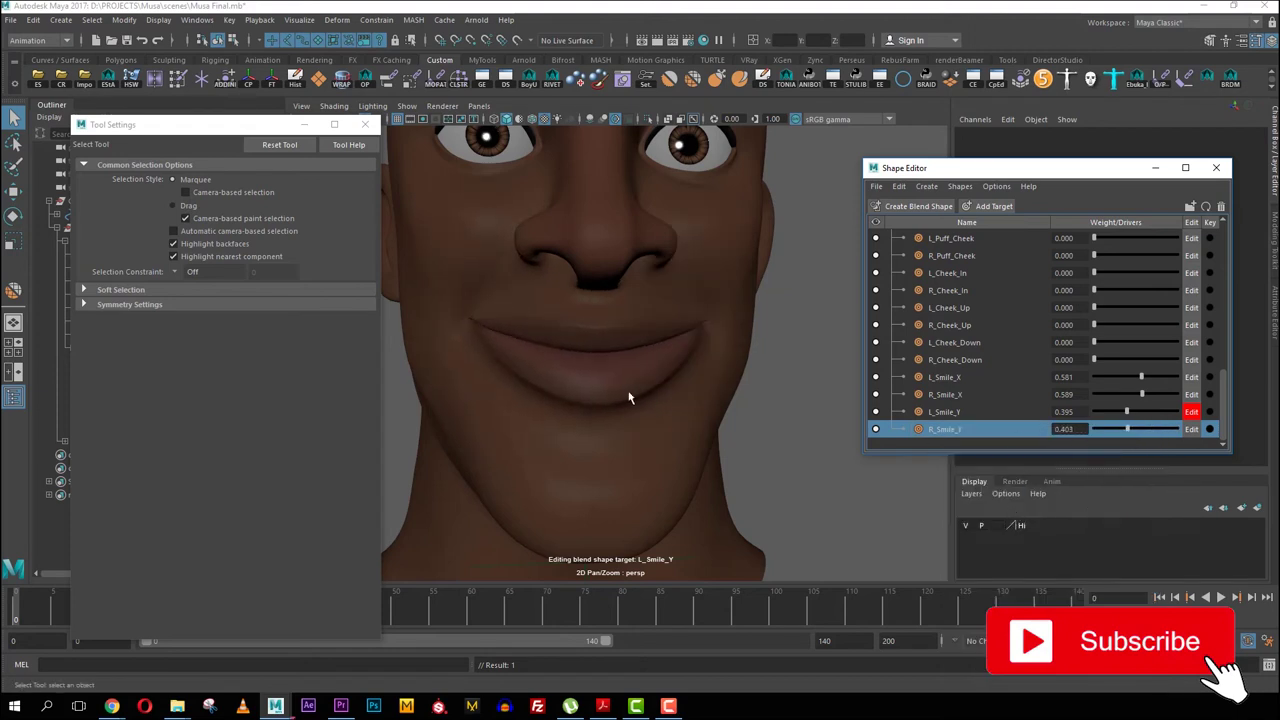
Raise the L_Brow_Up and R_Brow_Up weights together to 0.492.
alt+drag(629, 398, 668, 360)
scroll(631, 398, up, 3)
scroll(671, 369, down, 5)
scroll(673, 342, up, 3)
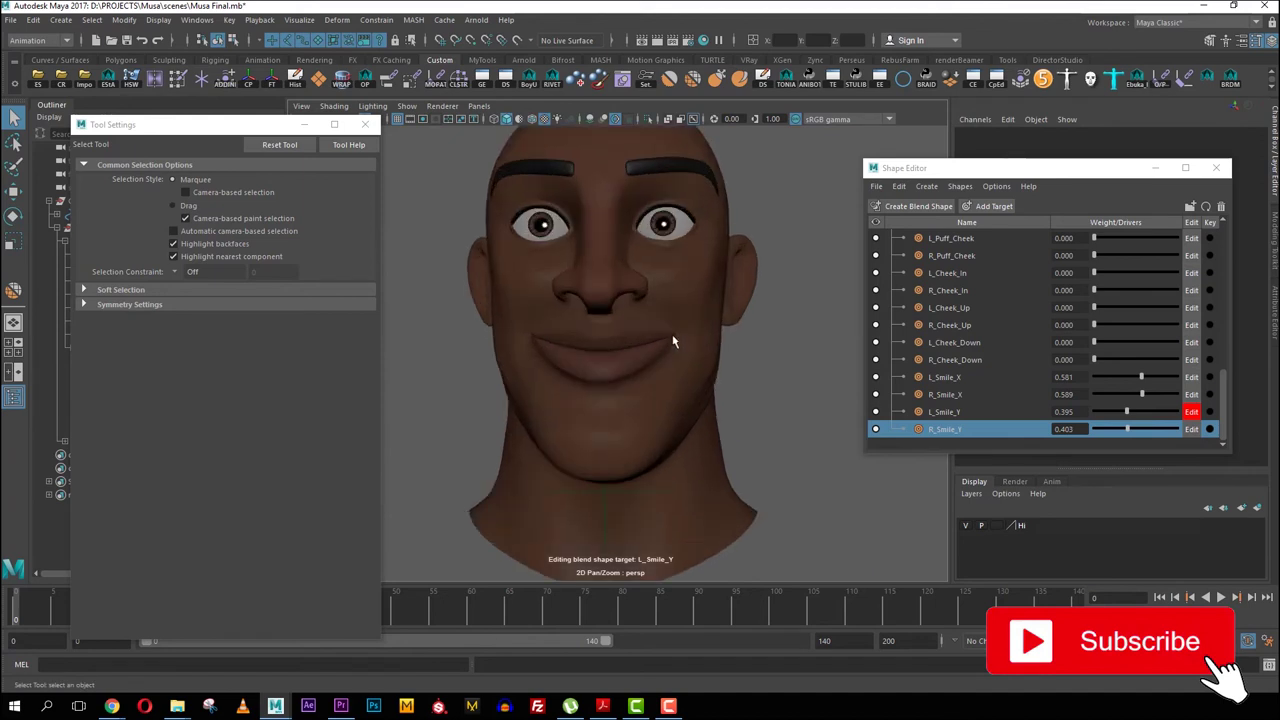
scroll(671, 336, up, 4)
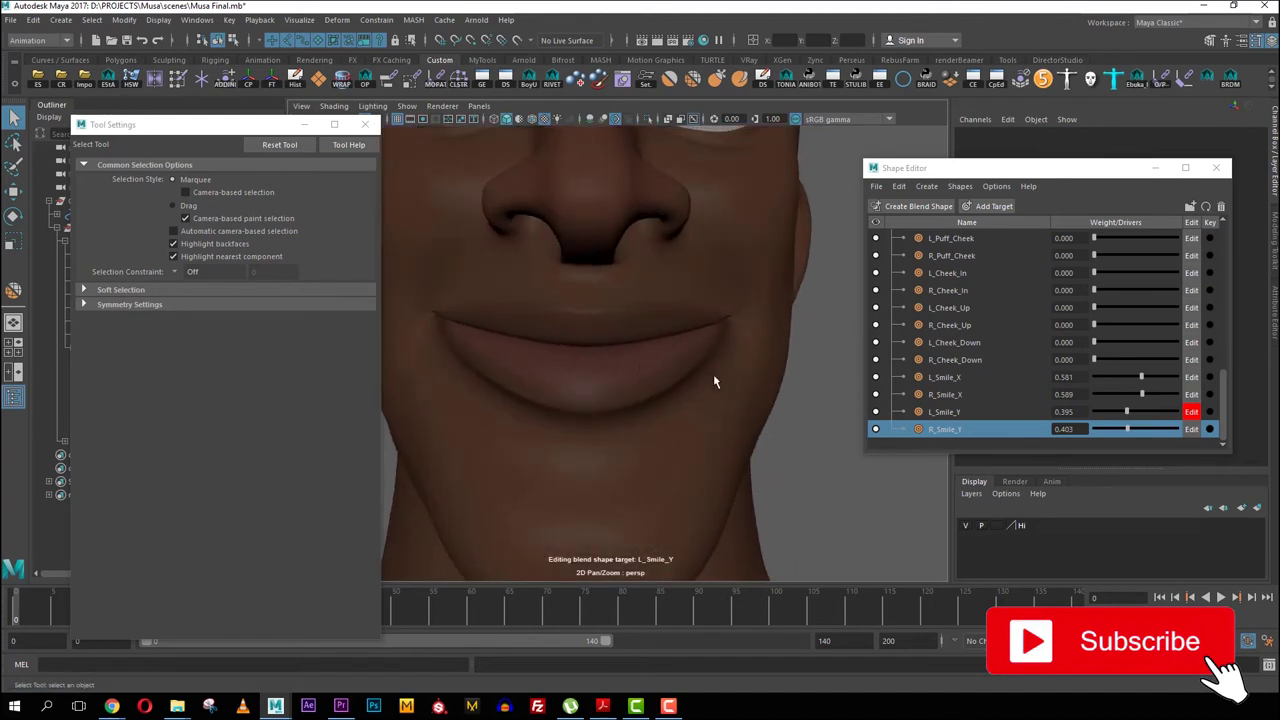
scroll(933, 344, up, 8)
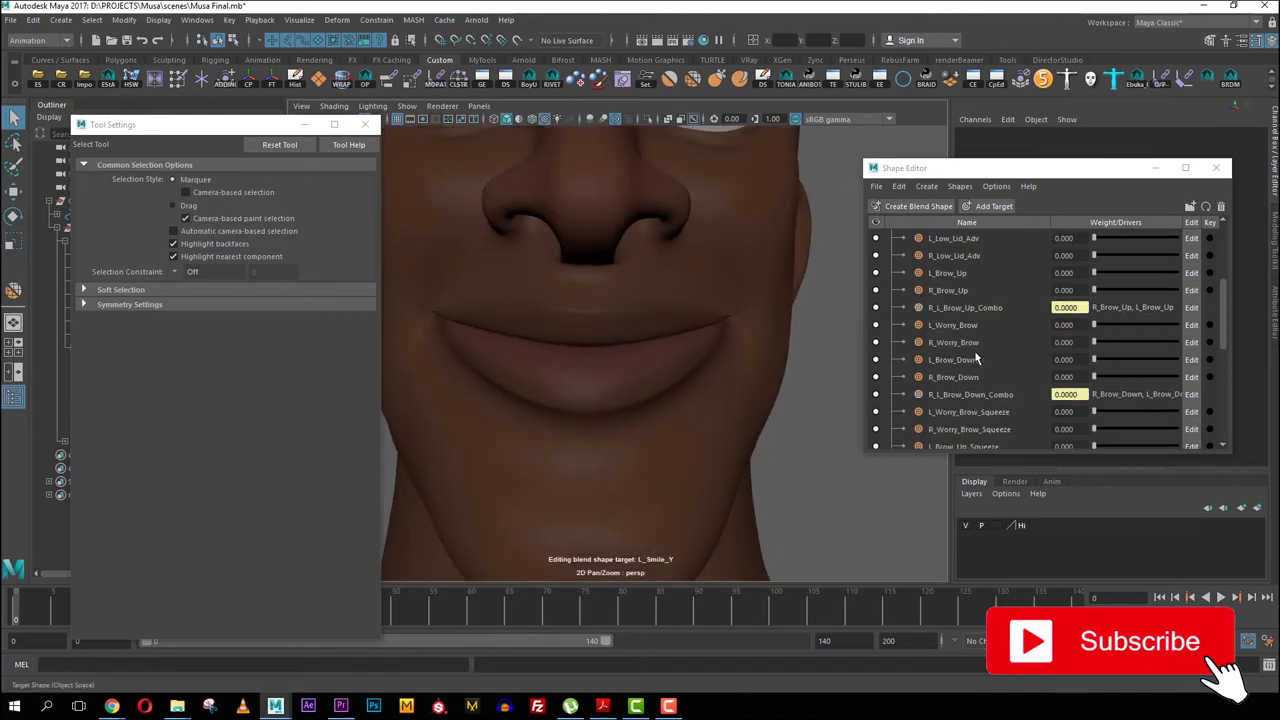
click(955, 273)
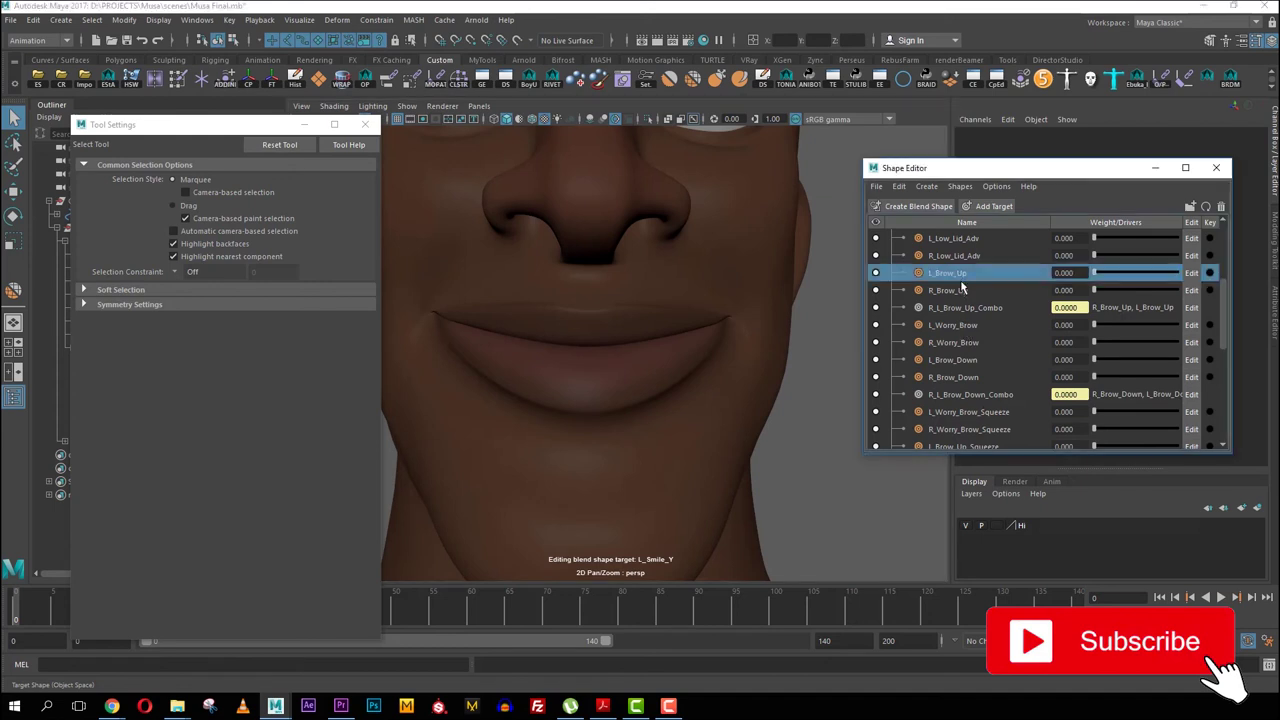
shift+click(958, 290)
scroll(700, 331, down, 5)
drag(1101, 283, 1133, 276)
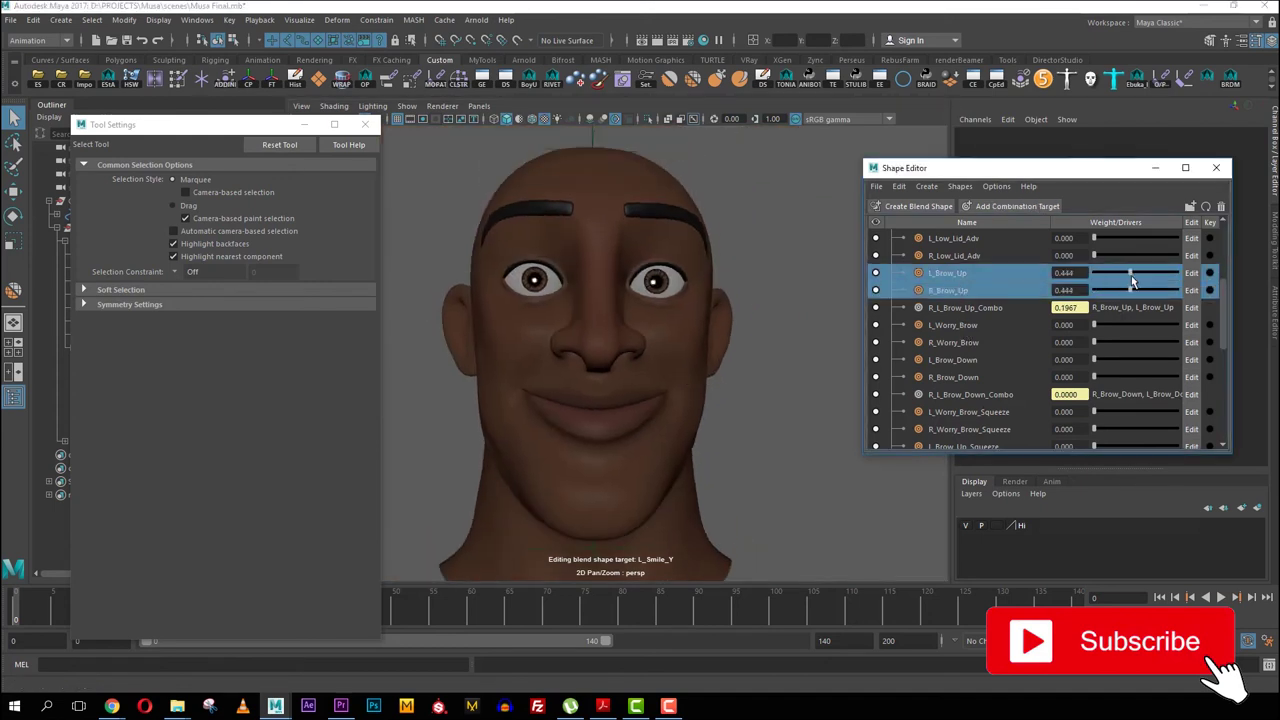
Hide the object picked beside the left eye.
scroll(1127, 285, up, 3)
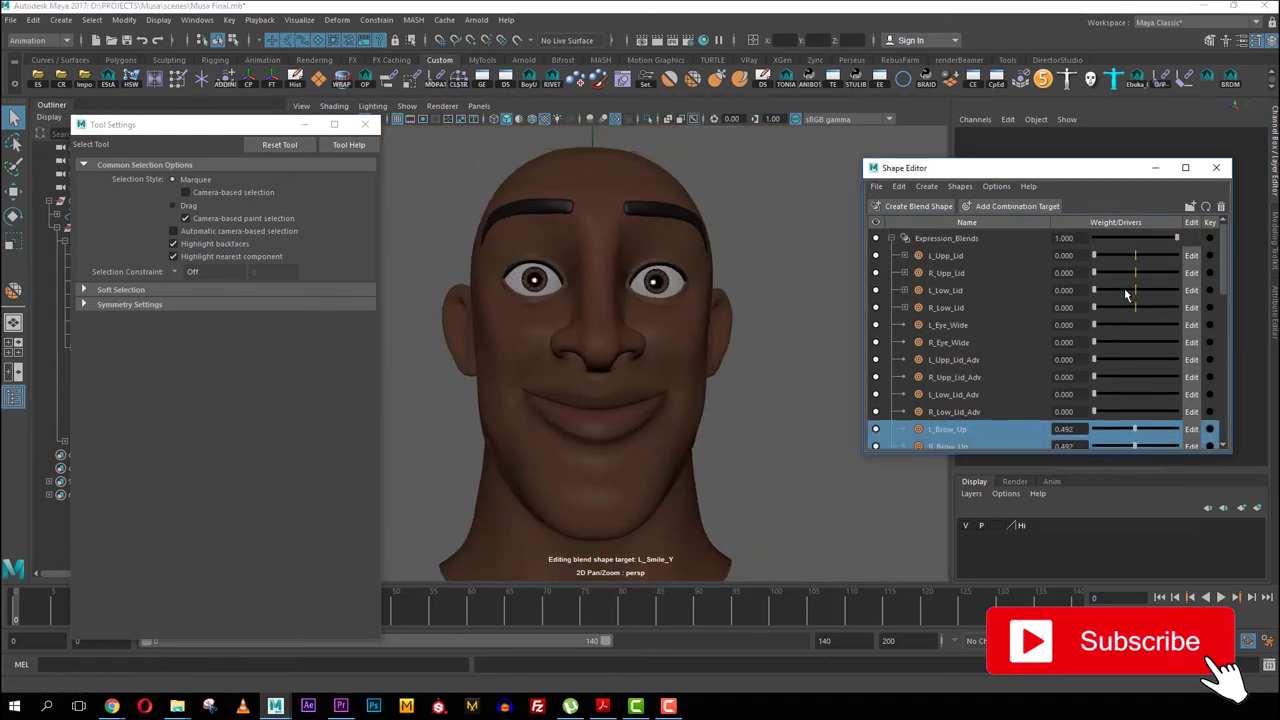
click(677, 269)
key(ctrl+h)
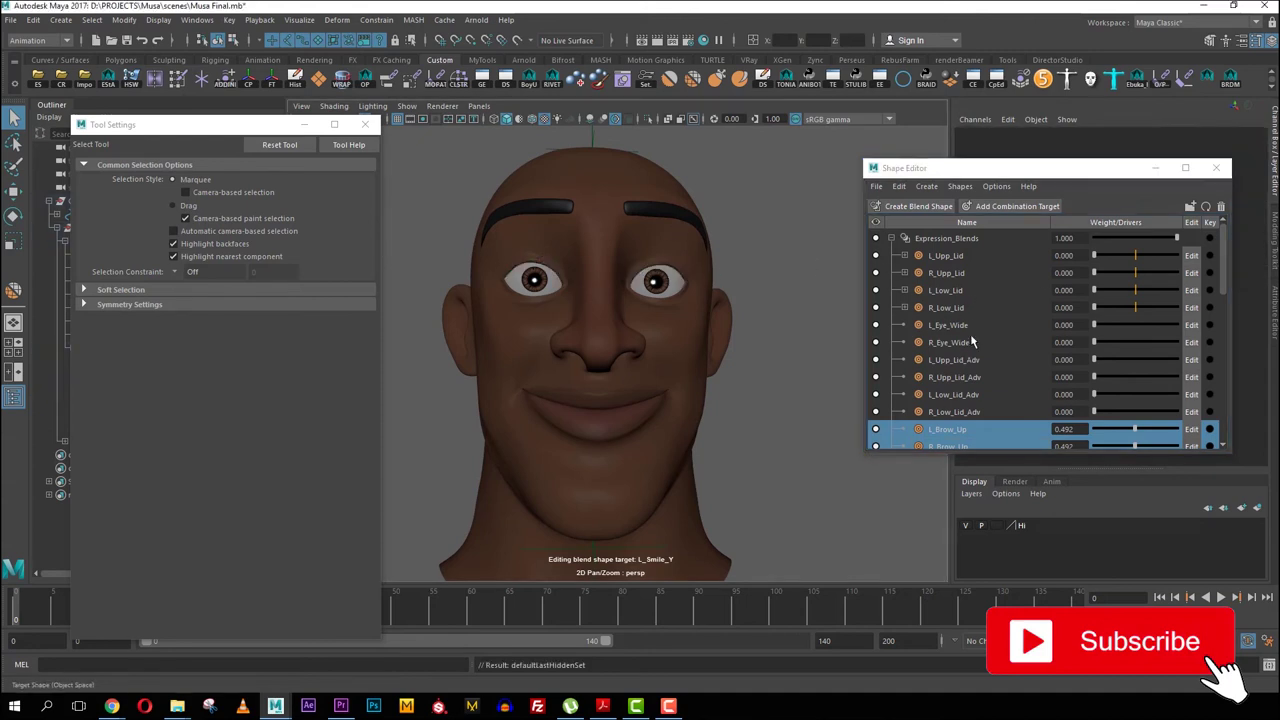
Try raising the L_Eye_Wide and R_Eye_Wide weights together, and undo the change.
click(962, 326)
shift+click(963, 343)
drag(1094, 325, 1130, 333)
key(ctrl+z)
Raise the L_Smile_X and R_Smile_X weights together to 1.000.
scroll(693, 341, down, 2)
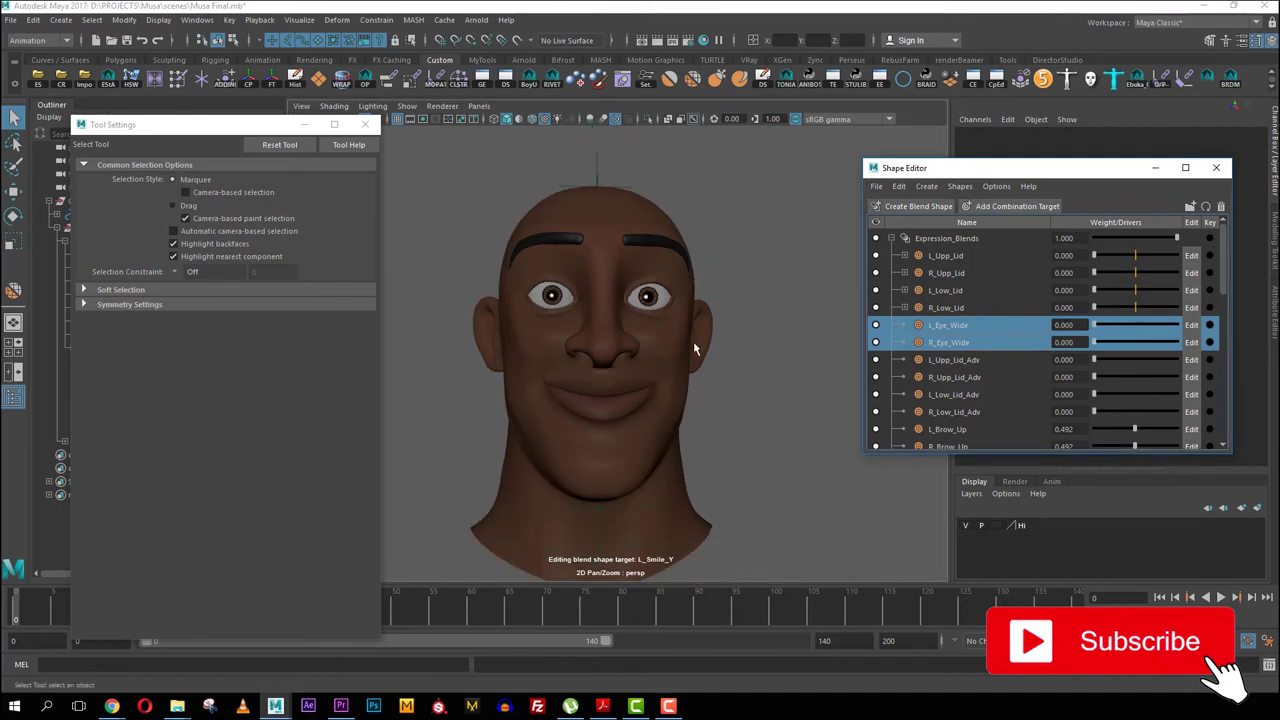
alt+drag(693, 341, 793, 343)
scroll(780, 350, down, 3)
alt+middle_drag(766, 360, 757, 387)
alt+drag(757, 391, 703, 374)
scroll(697, 391, up, 4)
scroll(1030, 380, down, 10)
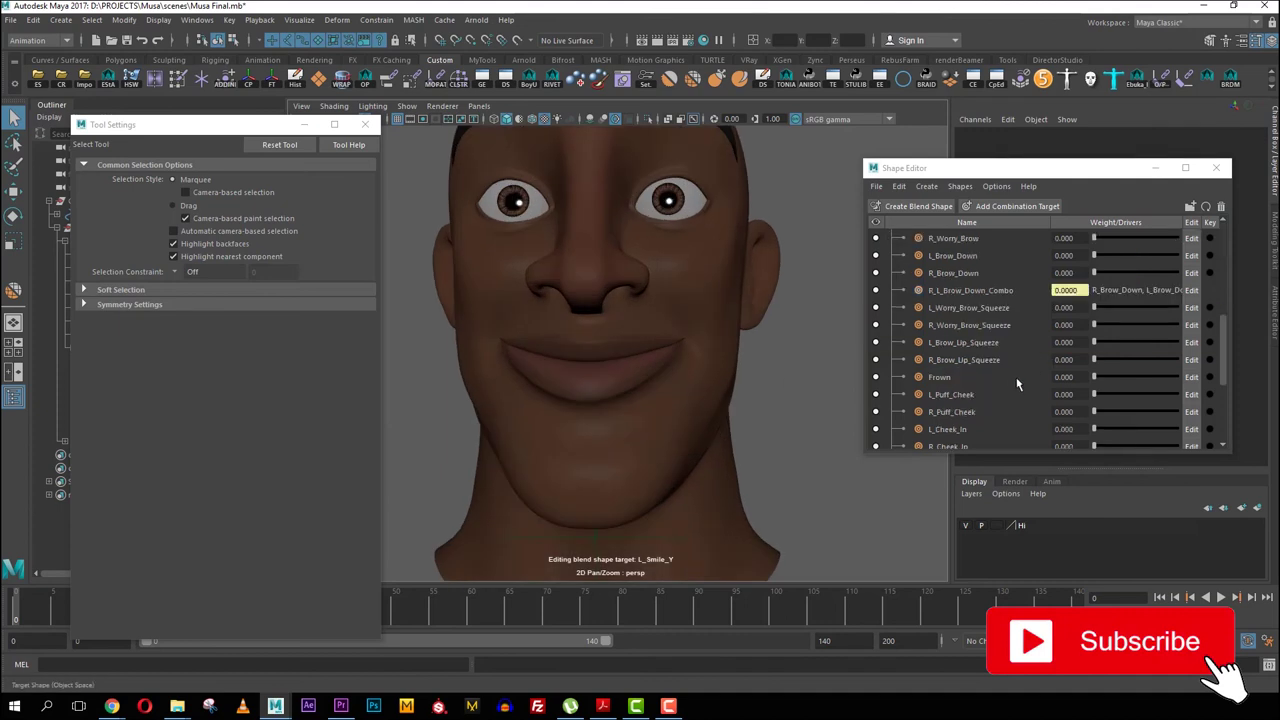
drag(960, 398, 947, 383)
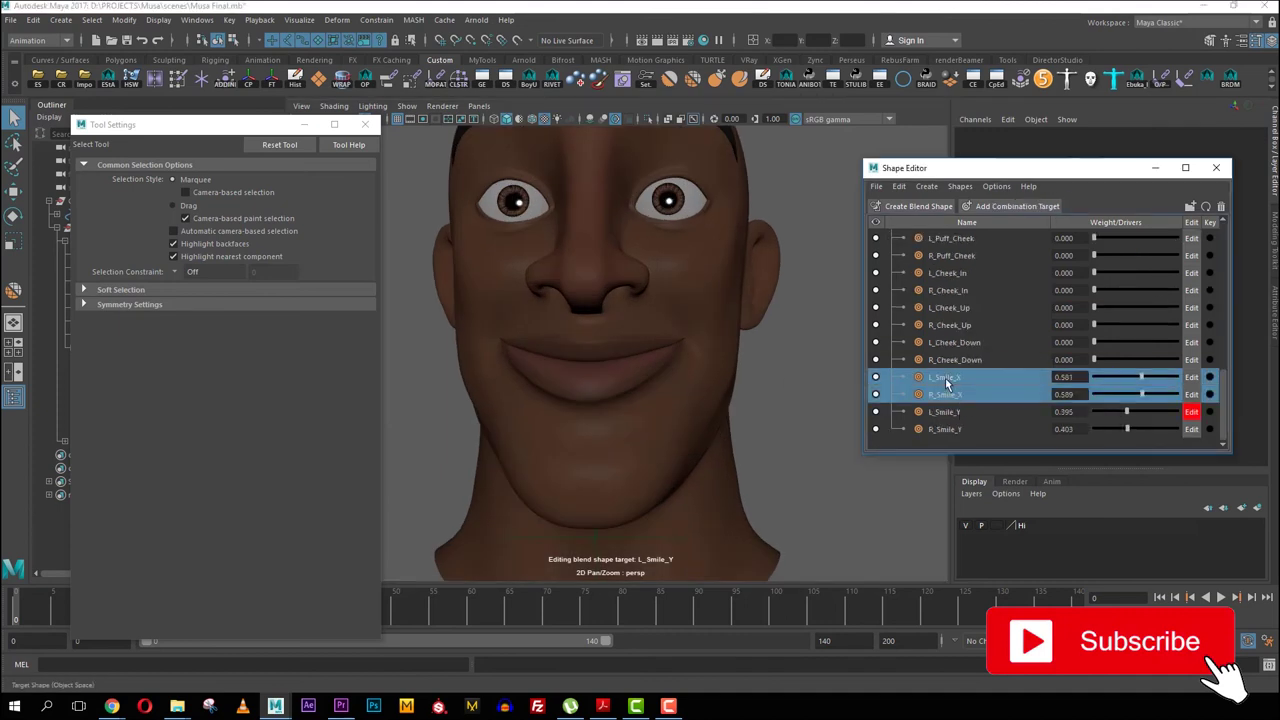
alt+drag(674, 362, 686, 346)
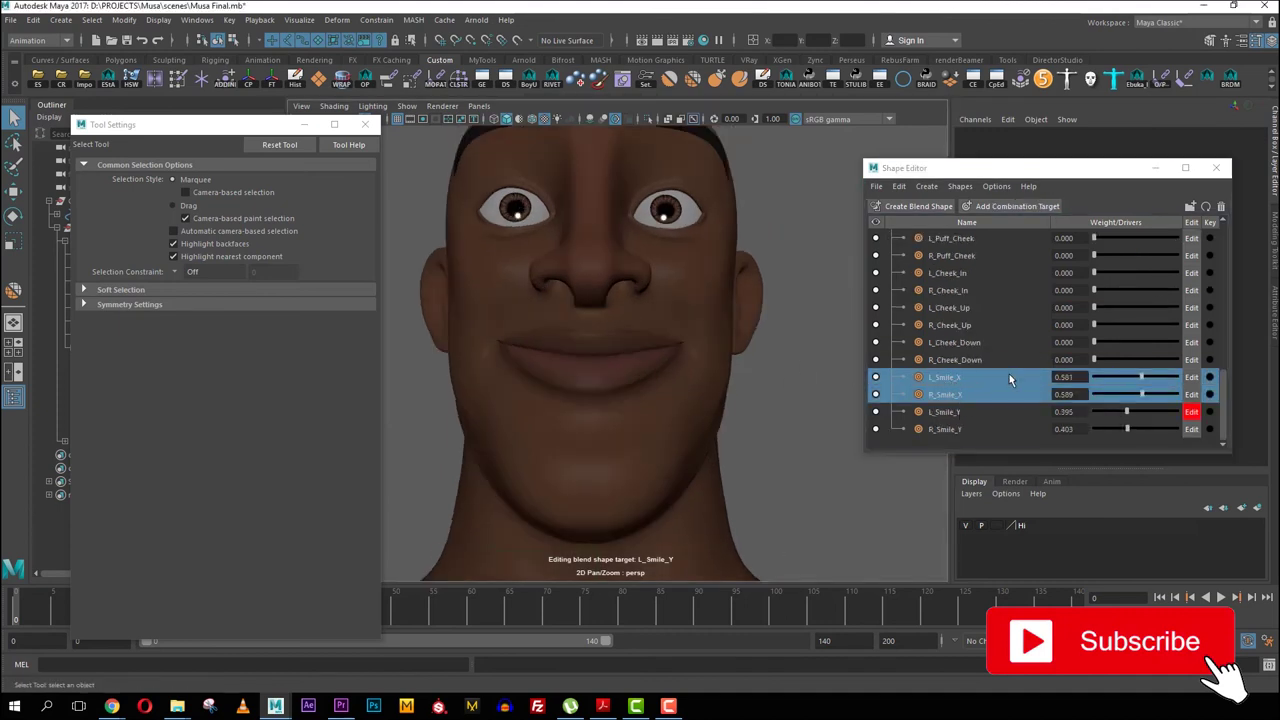
drag(1142, 377, 1181, 377)
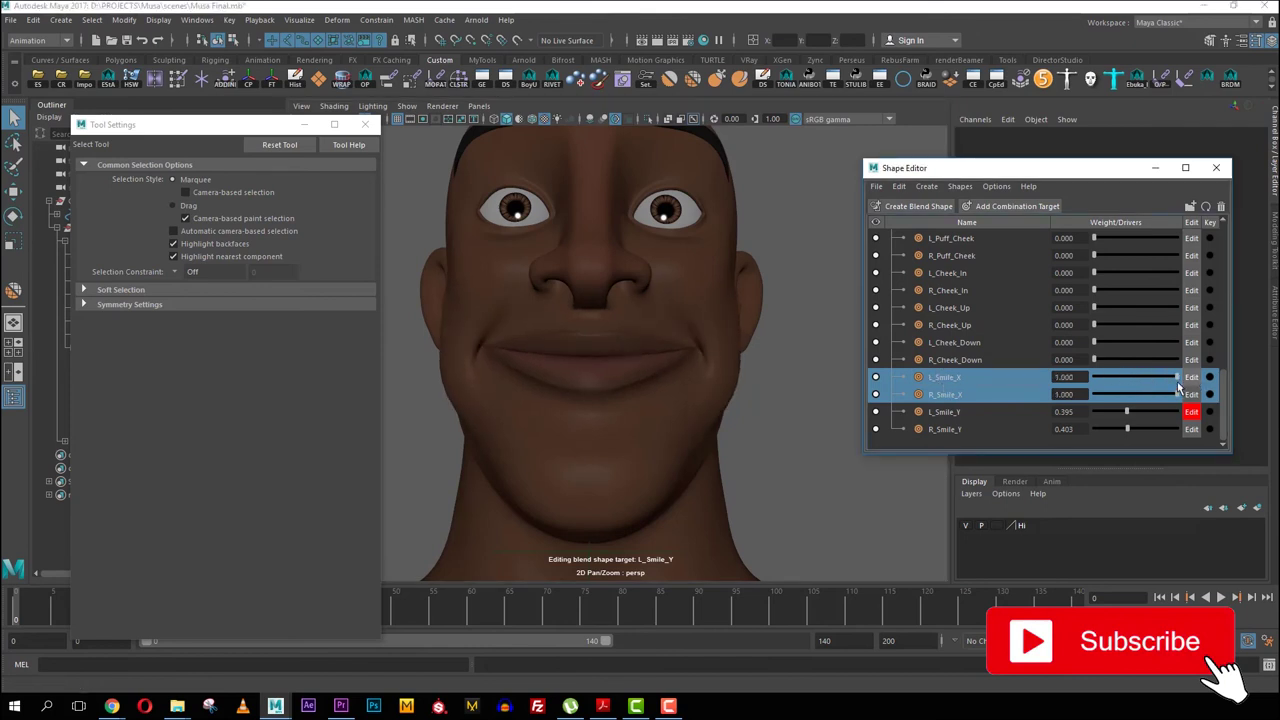
Add a combination target driven by L_Smile_X and R_Smile_X, and name it L_R_Smile_X_Combo.
alt+drag(755, 347, 747, 366)
right_click(991, 376)
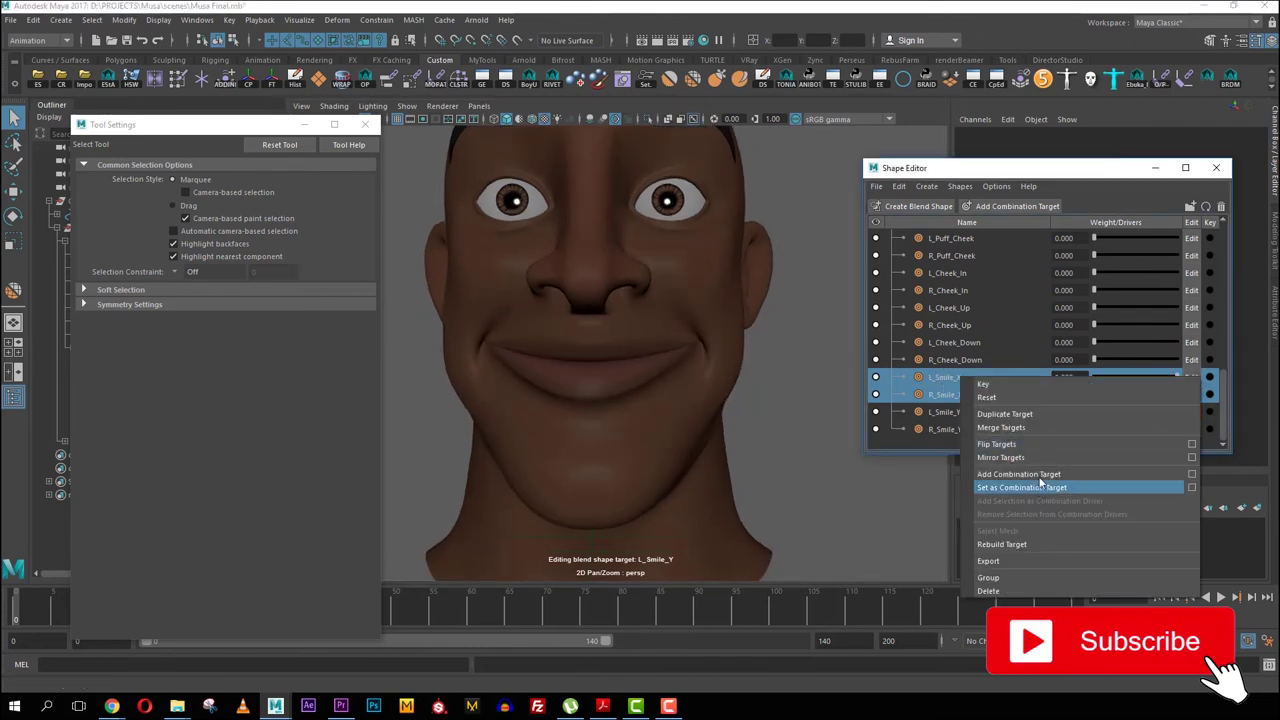
click(995, 487)
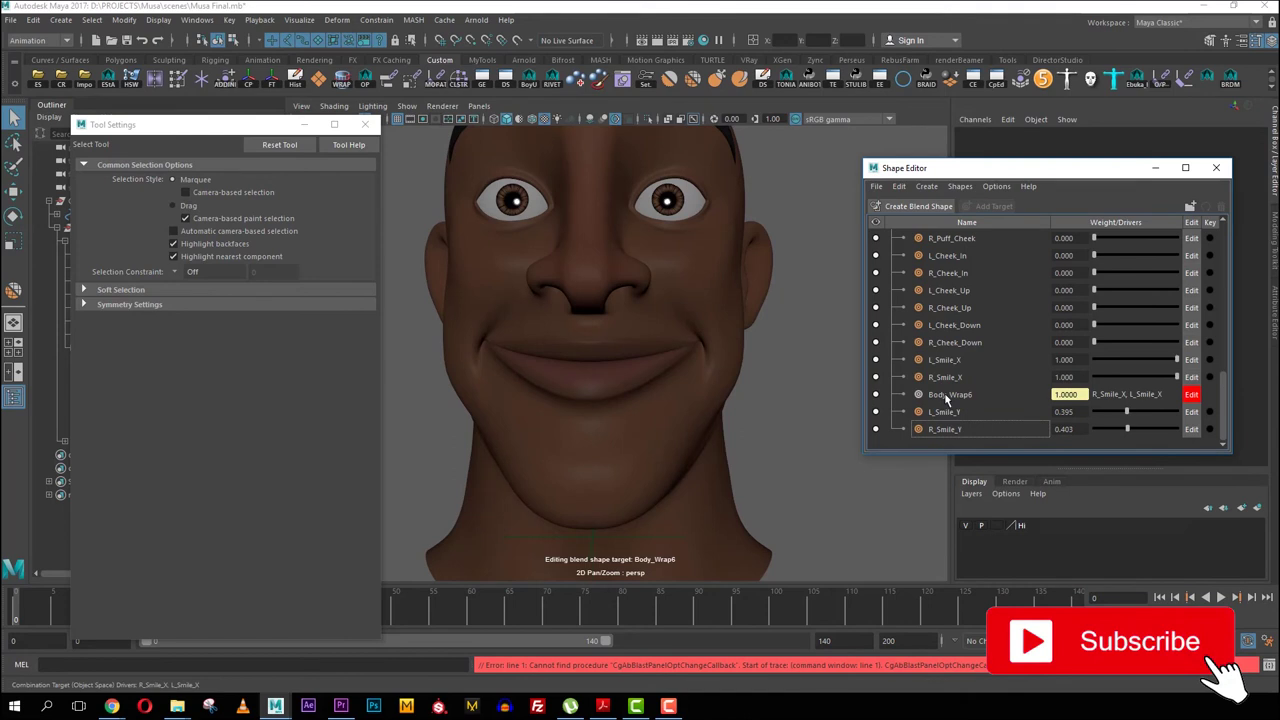
click(947, 395)
double_click(957, 396)
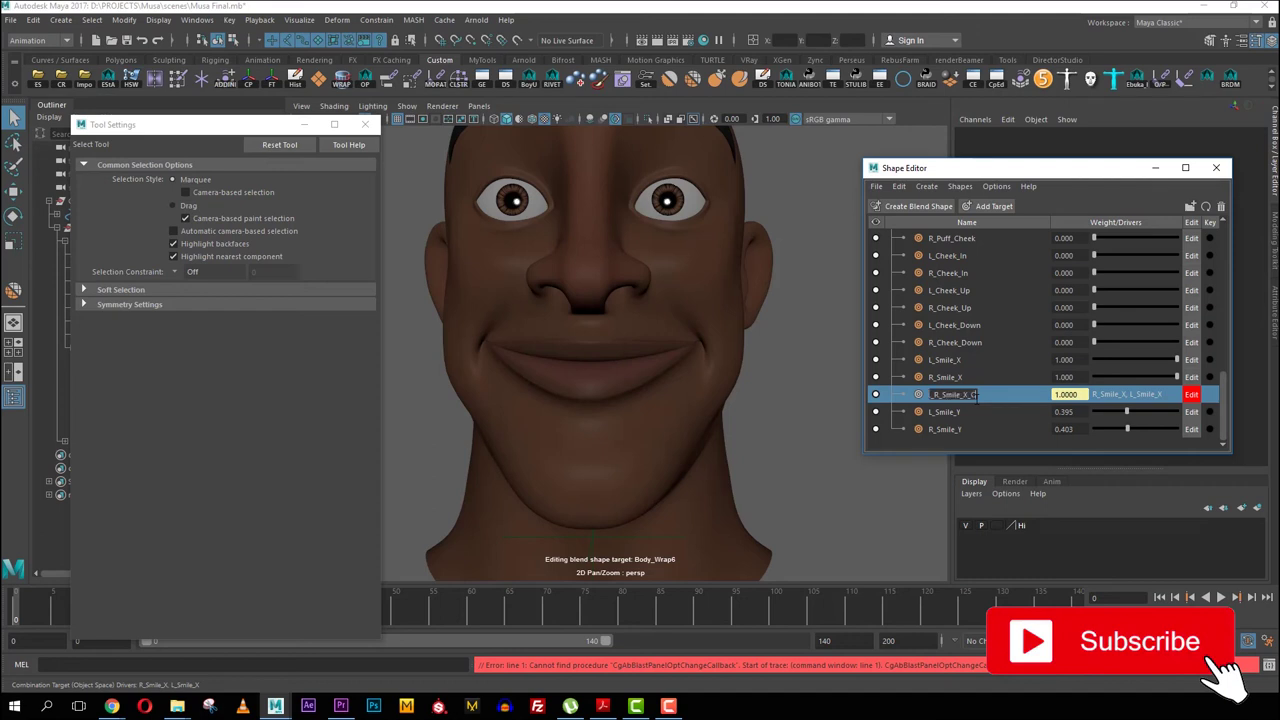
key(Return)
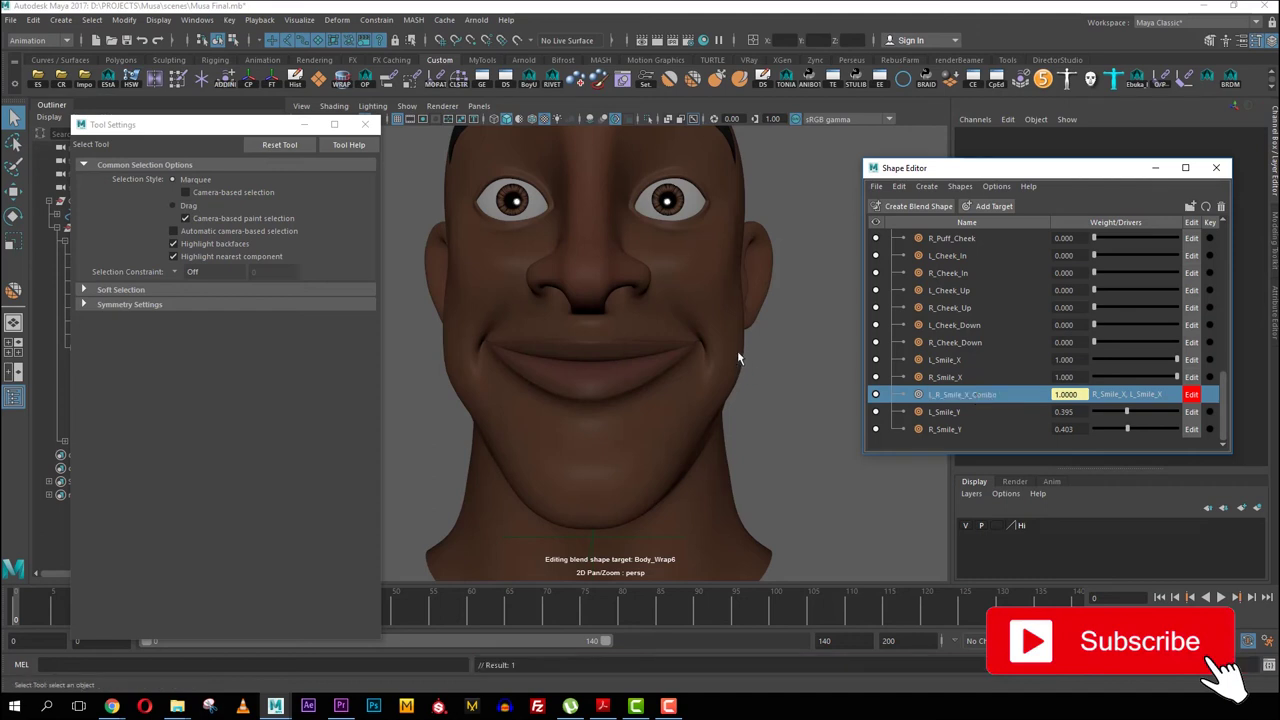
Start the Grab sculpting tool on the body mesh around the lips and set its falloff type to Surface.
scroll(737, 352, up, 2)
click(591, 358)
click(718, 78)
scroll(600, 370, up, 4)
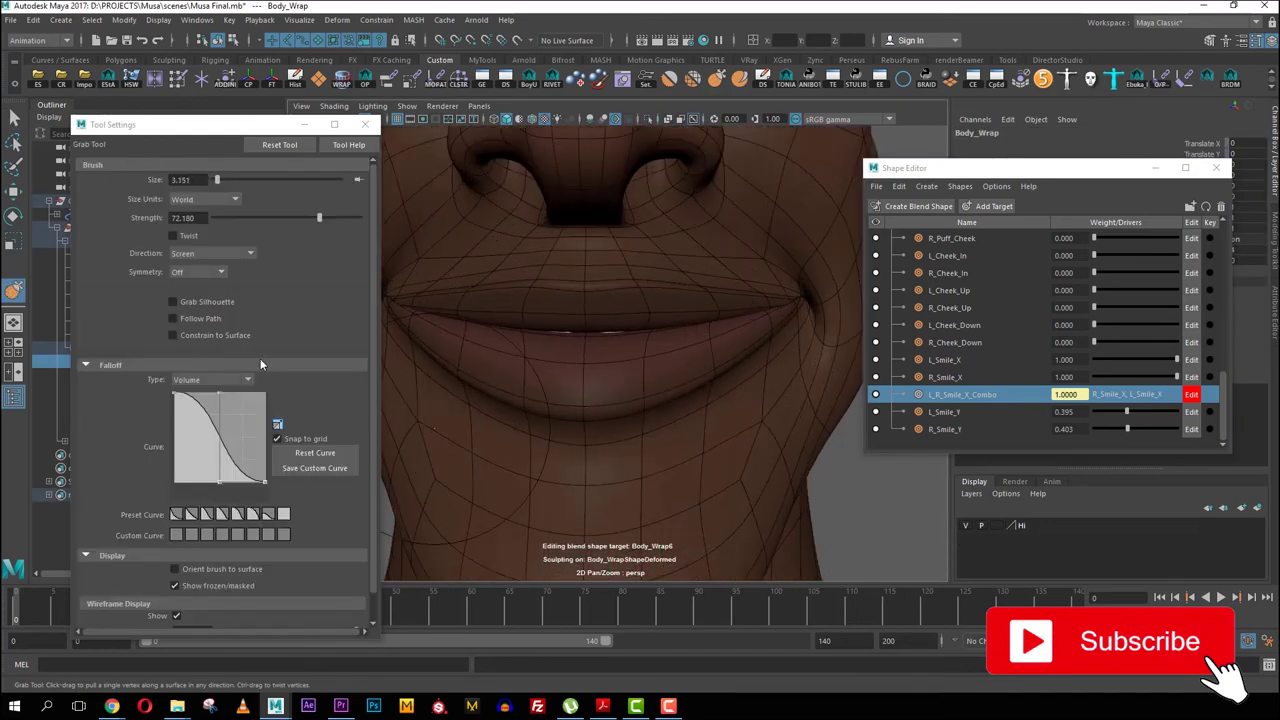
click(196, 379)
click(196, 407)
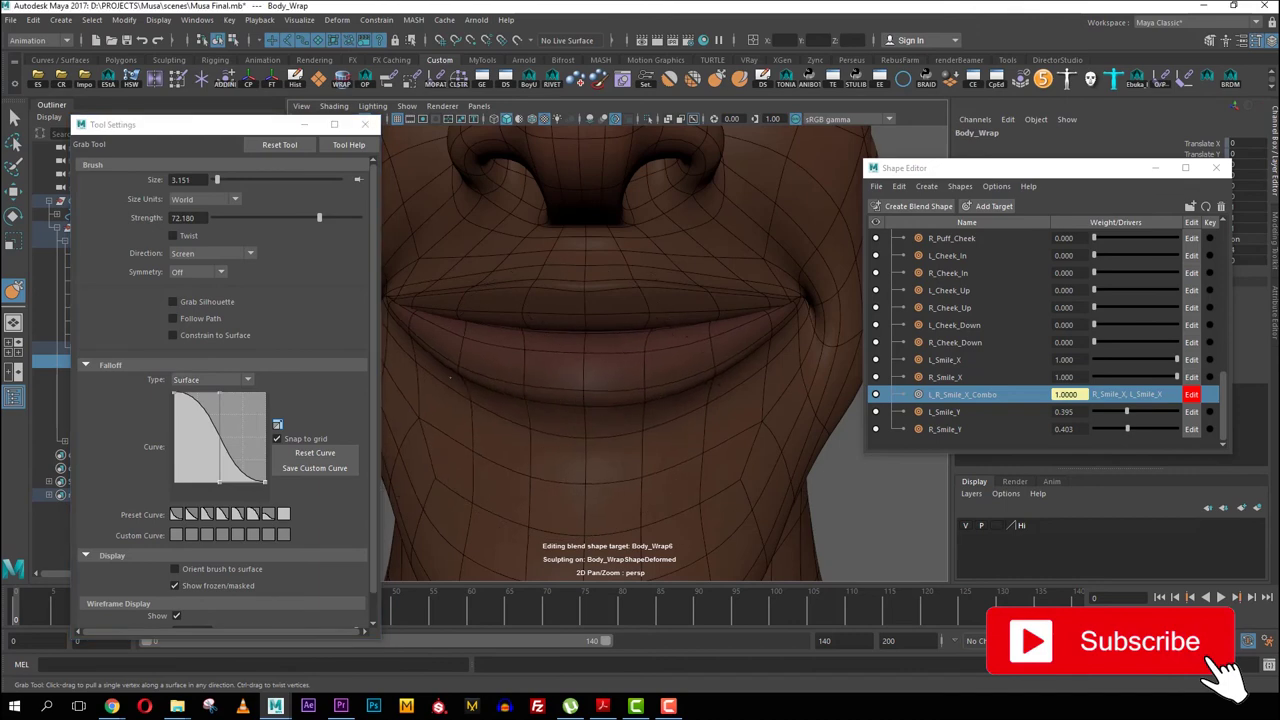
alt+drag(462, 354, 436, 358)
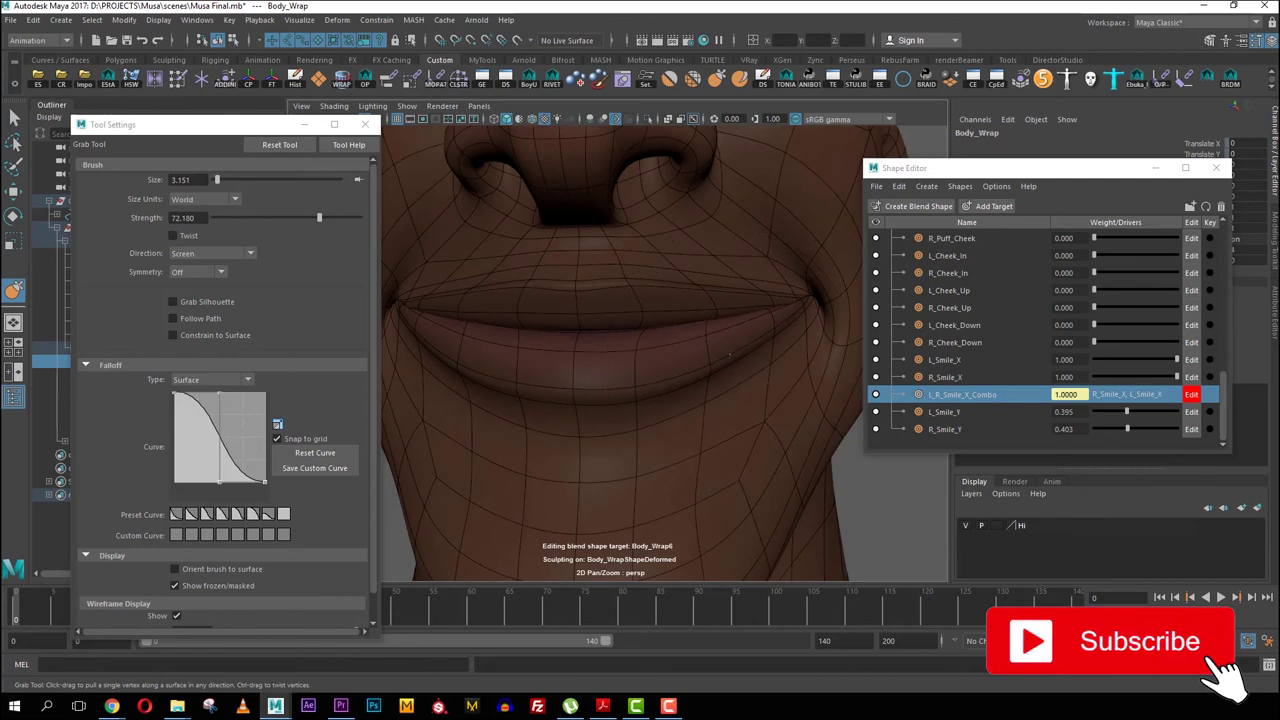
Set the Grab brush size to 2.279 for work around the lips, and return to the Select tool.
scroll(603, 406, up, 2)
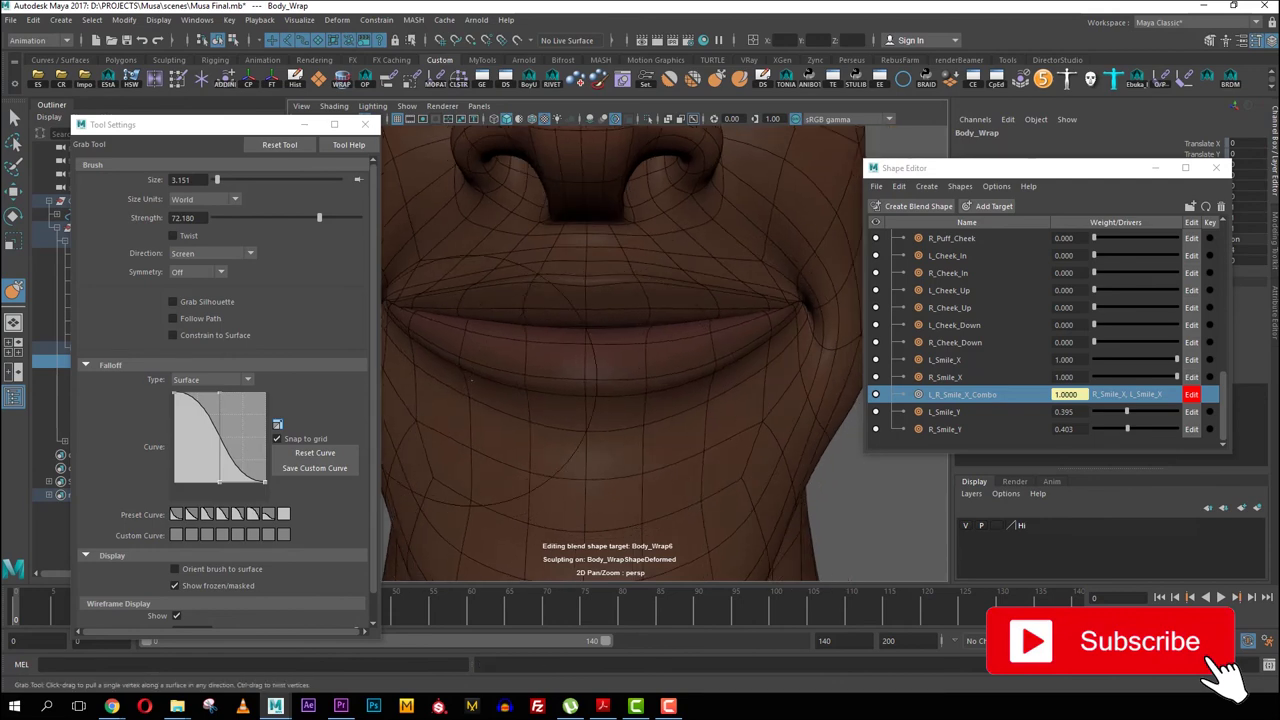
scroll(459, 360, up, 2)
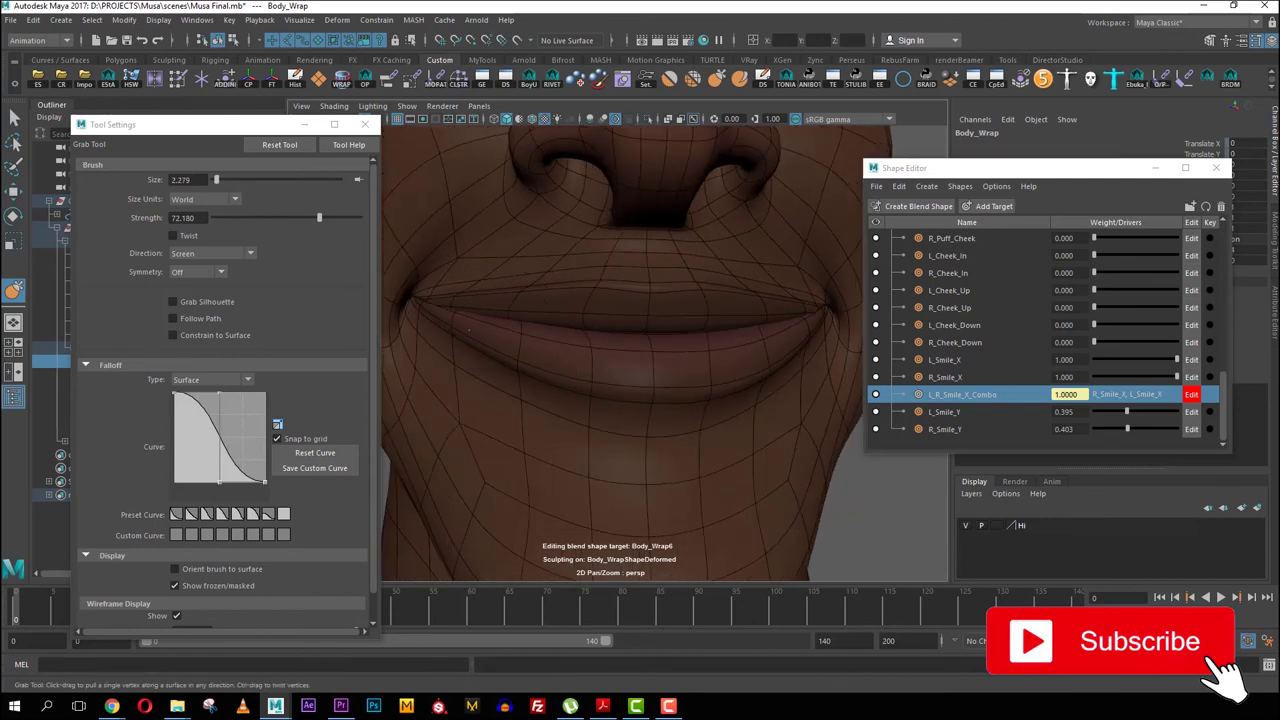
alt+drag(527, 348, 462, 350)
alt+drag(742, 288, 755, 318)
scroll(786, 344, down, 9)
key(q)
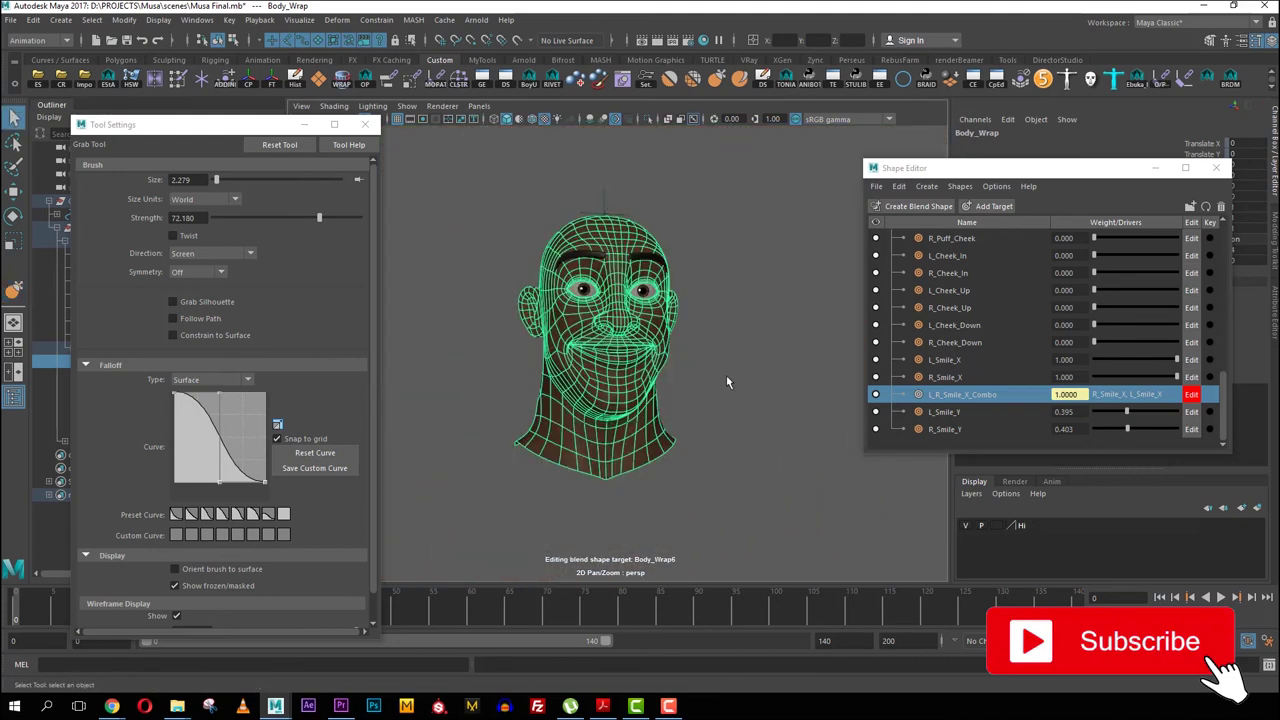
Deselect the mesh and toggle L_R_Smile_X_Combo off and on to compare the smile with and without the correction.
click(726, 384)
scroll(726, 438, up, 3)
click(876, 395)
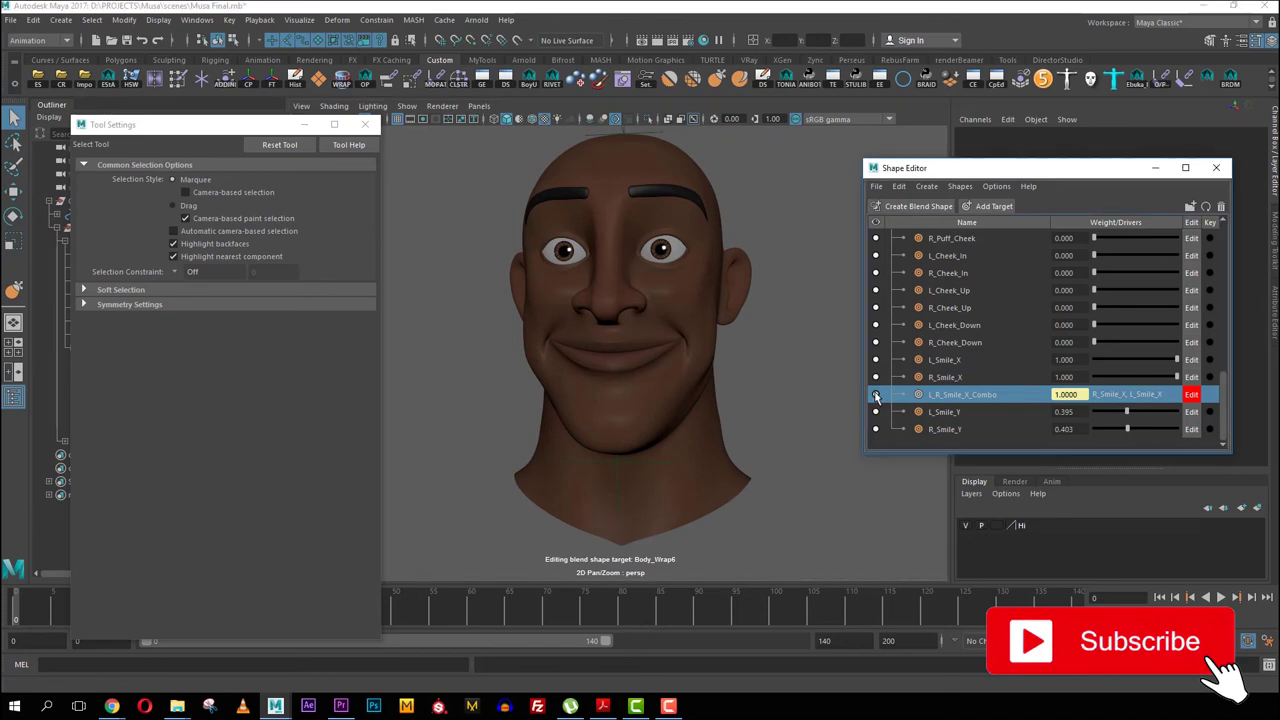
click(876, 395)
click(876, 395)
click(876, 395)
click(876, 395)
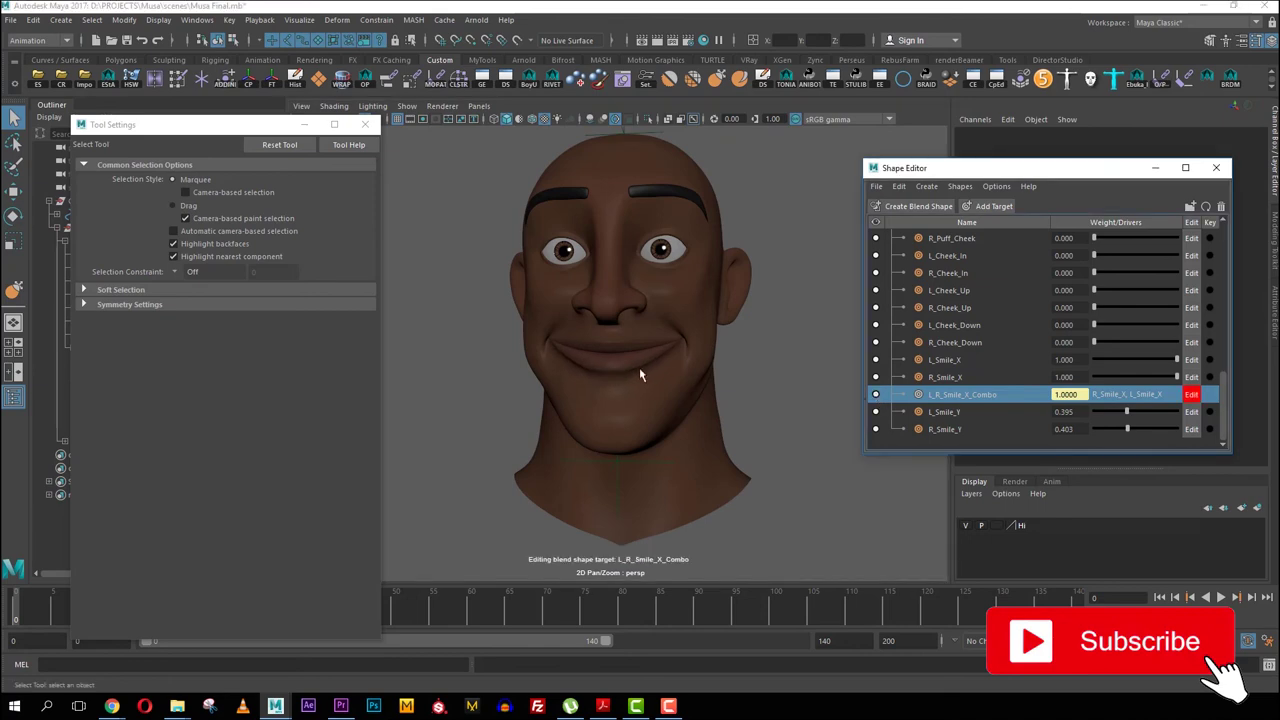
Start the Grab sculpting tool on the body mesh for L_R_Smile_X_Combo, with brush size 4.589 and falloff type Volume.
scroll(574, 349, up, 5)
click(587, 323)
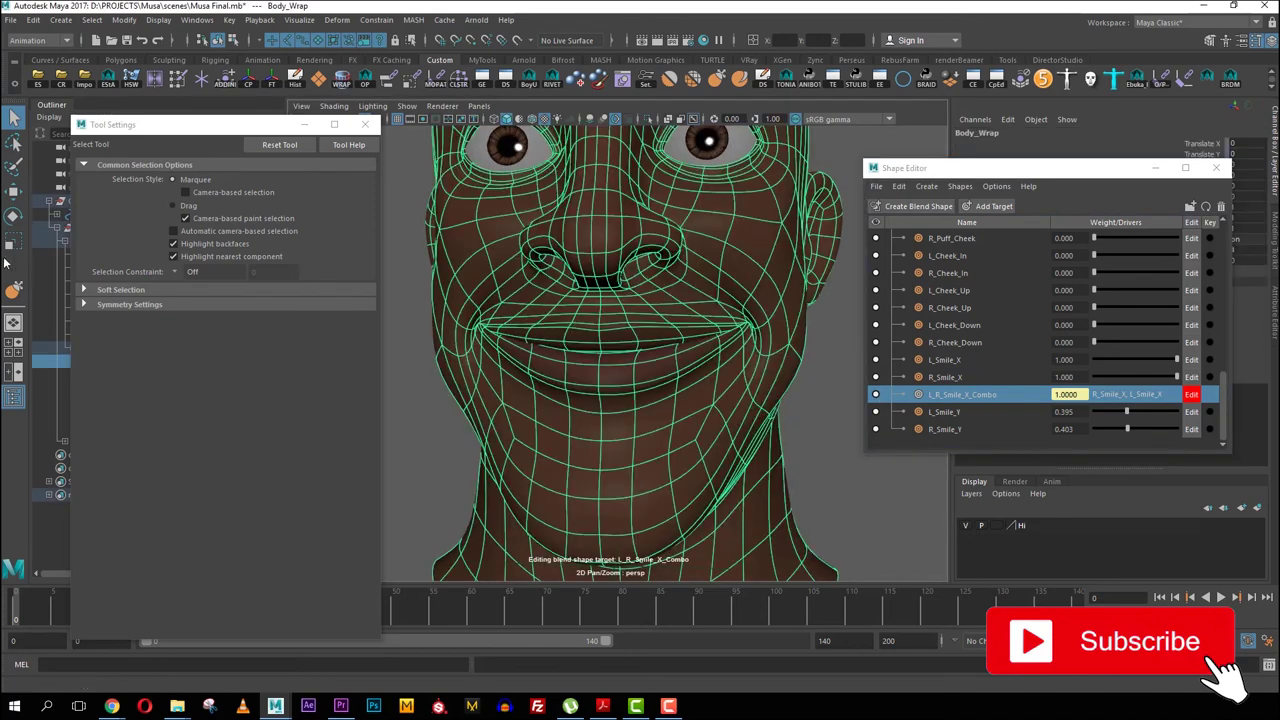
click(13, 289)
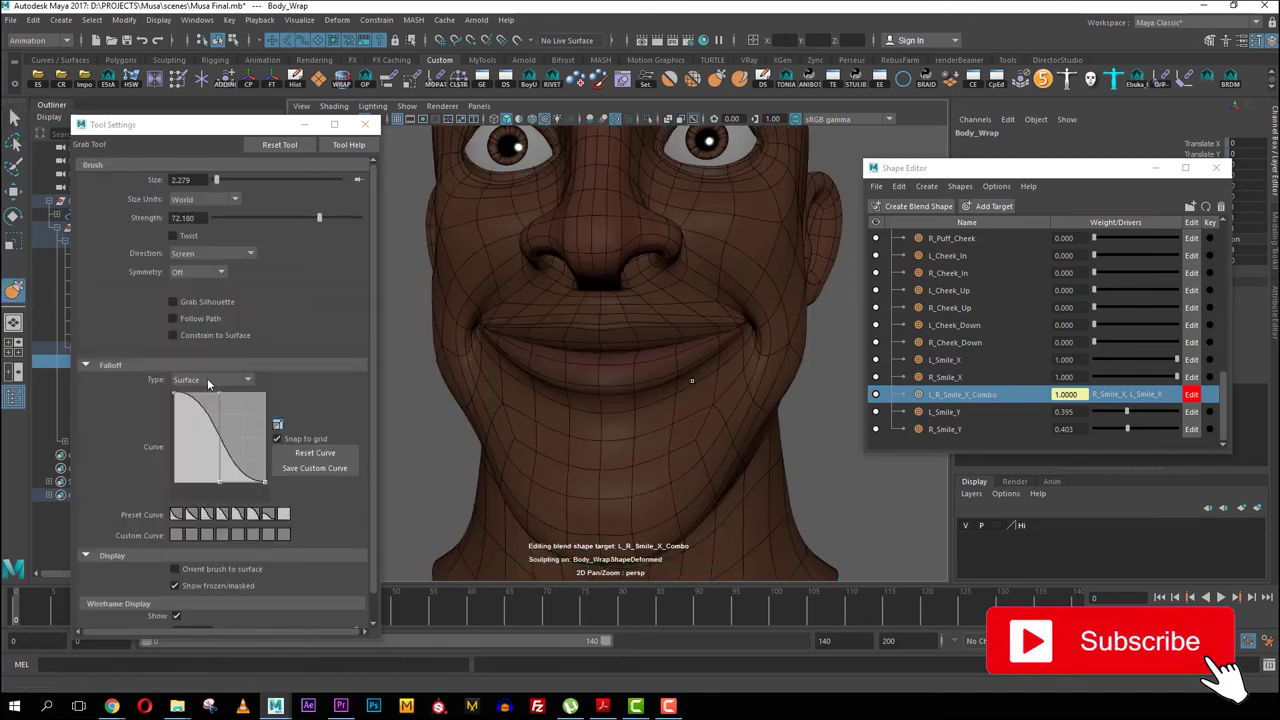
click(208, 383)
click(205, 400)
scroll(623, 334, up, 3)
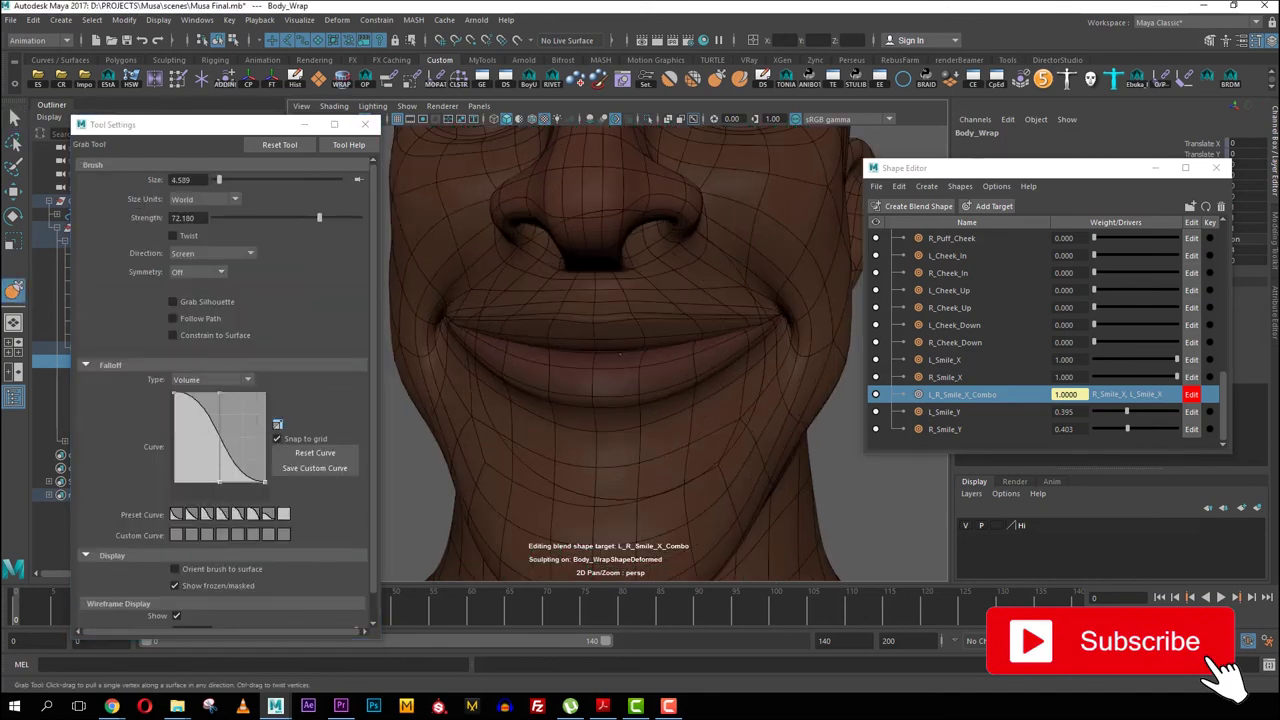
Reshape the lips and mouth corner with the Grab tool, and mirror the L_R_Smile_X_Combo target.
drag(620, 353, 734, 315)
alt+drag(512, 338, 412, 337)
right_click(948, 397)
click(986, 498)
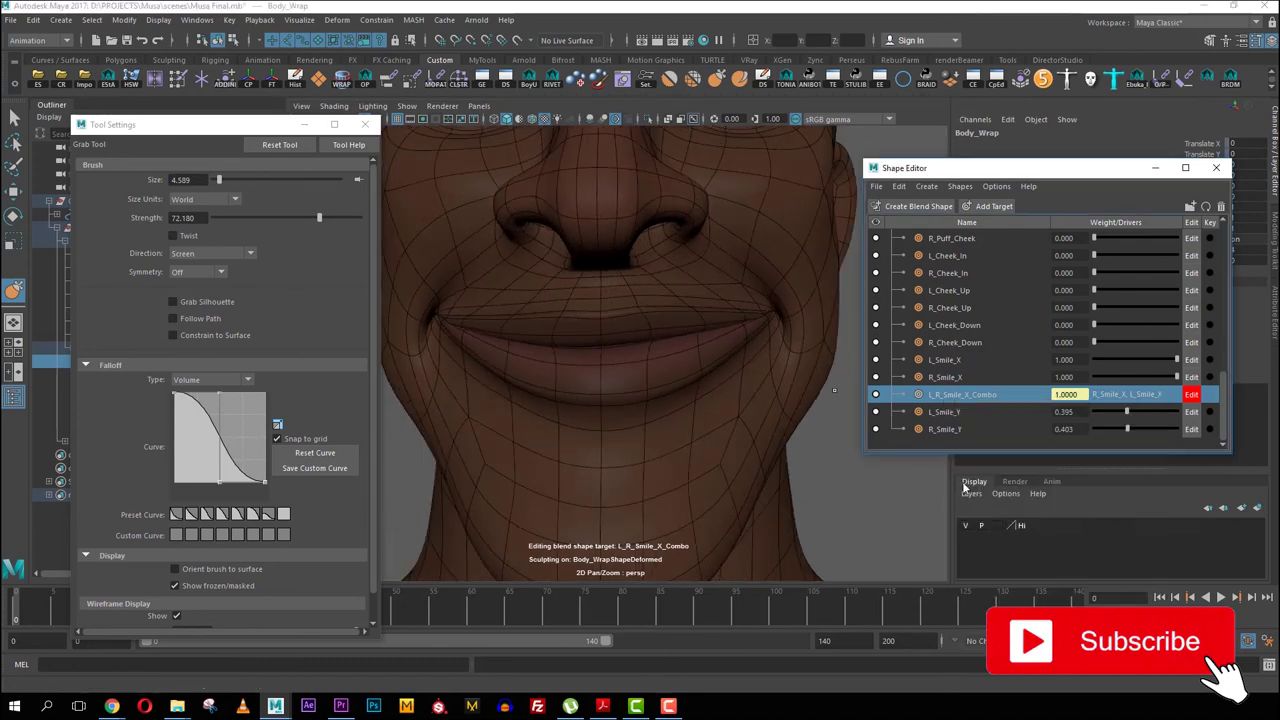
Nudge the lip line slightly upward near one mouth corner, mirror L_R_Smile_X_Combo again, and leave the Grab tool.
mouse_move(646, 322)
alt+mouse_down()
mouse_move(600, 318)
mouse_move(646, 329)
mouse_move(603, 328)
alt+mouse_up()
drag(522, 331, 521, 325)
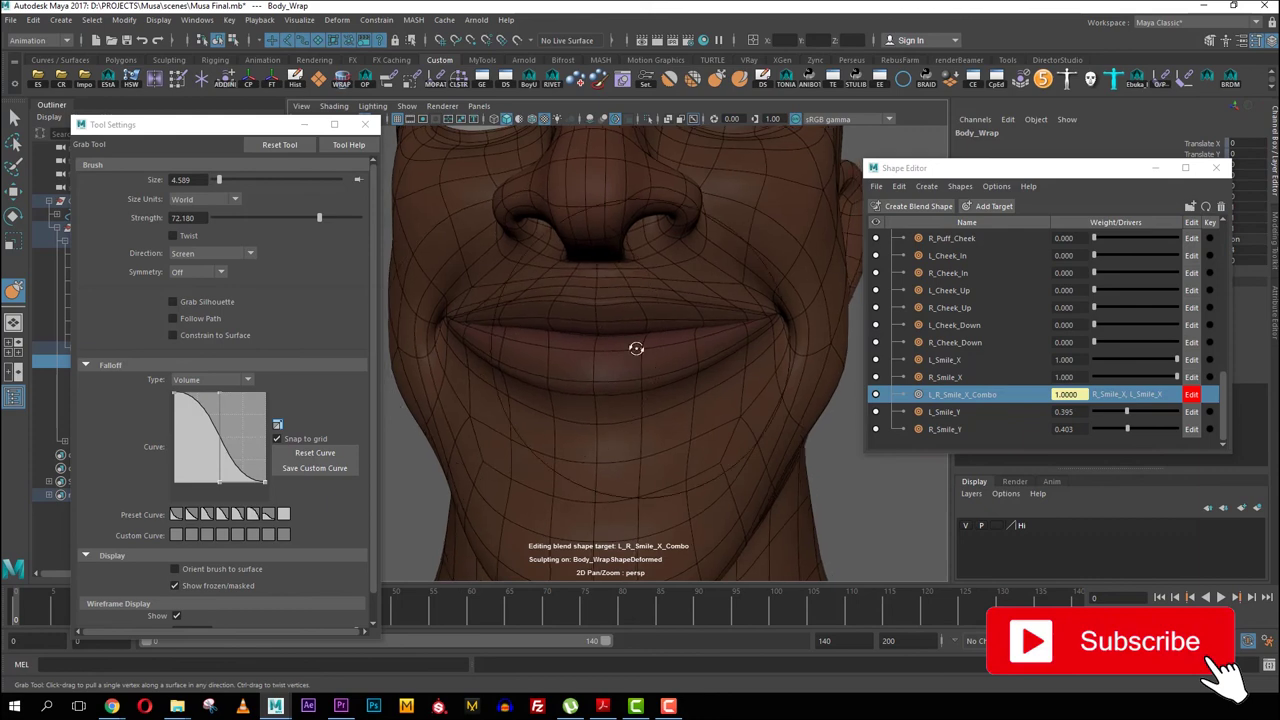
alt+drag(636, 348, 685, 330)
right_click(953, 396)
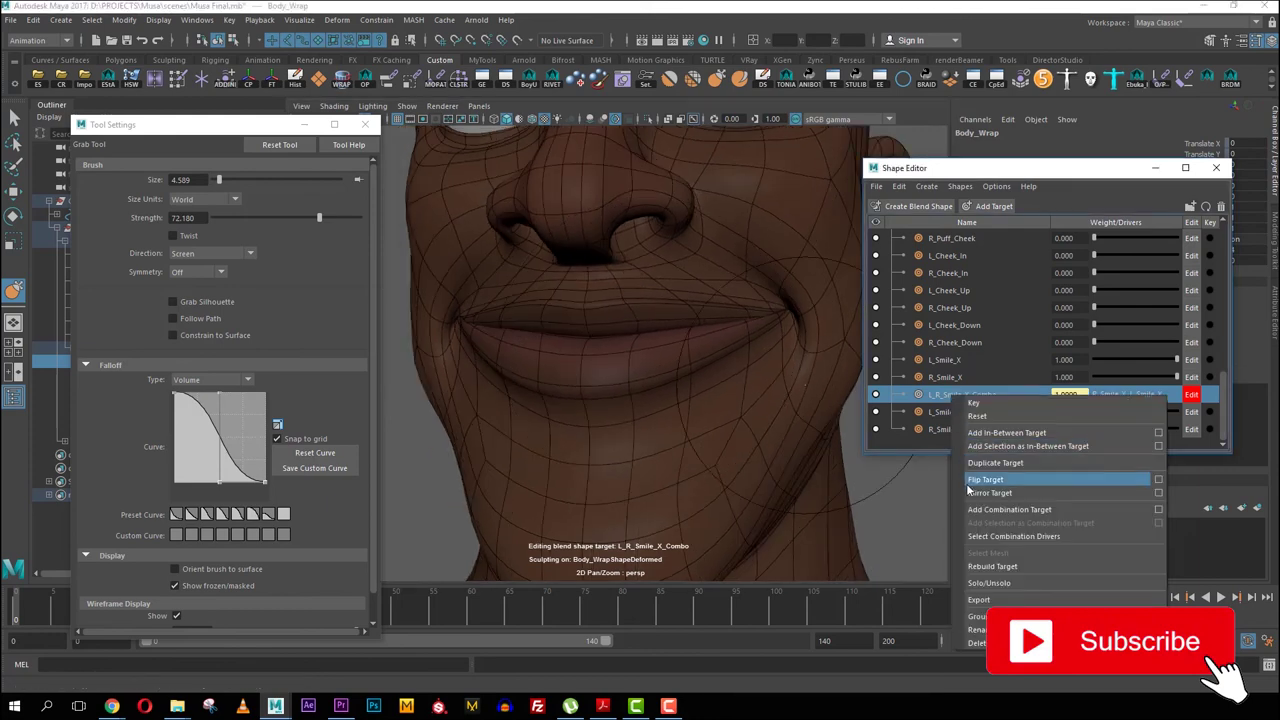
click(967, 492)
scroll(632, 424, down, 5)
key(q)
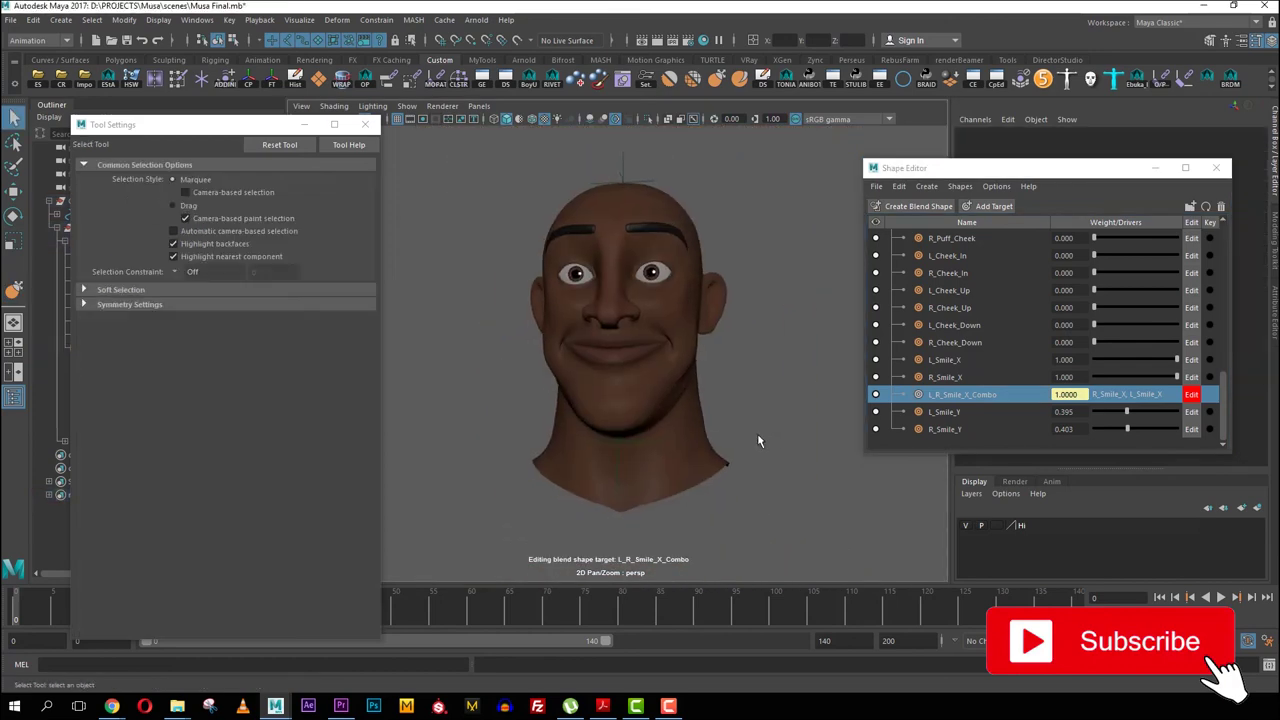
Toggle L_R_Smile_X_Combo off and on repeatedly to check the mirrored lip correction on the whole face.
click(877, 395)
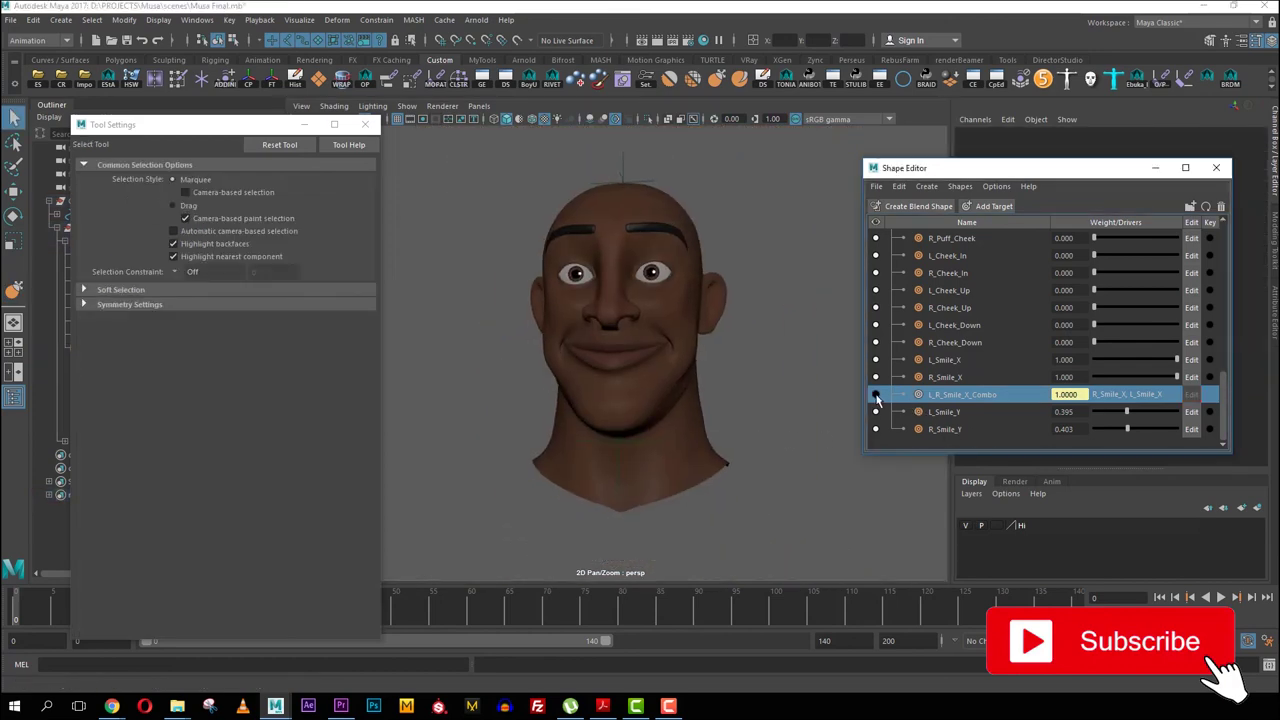
click(877, 395)
click(877, 395)
click(877, 395)
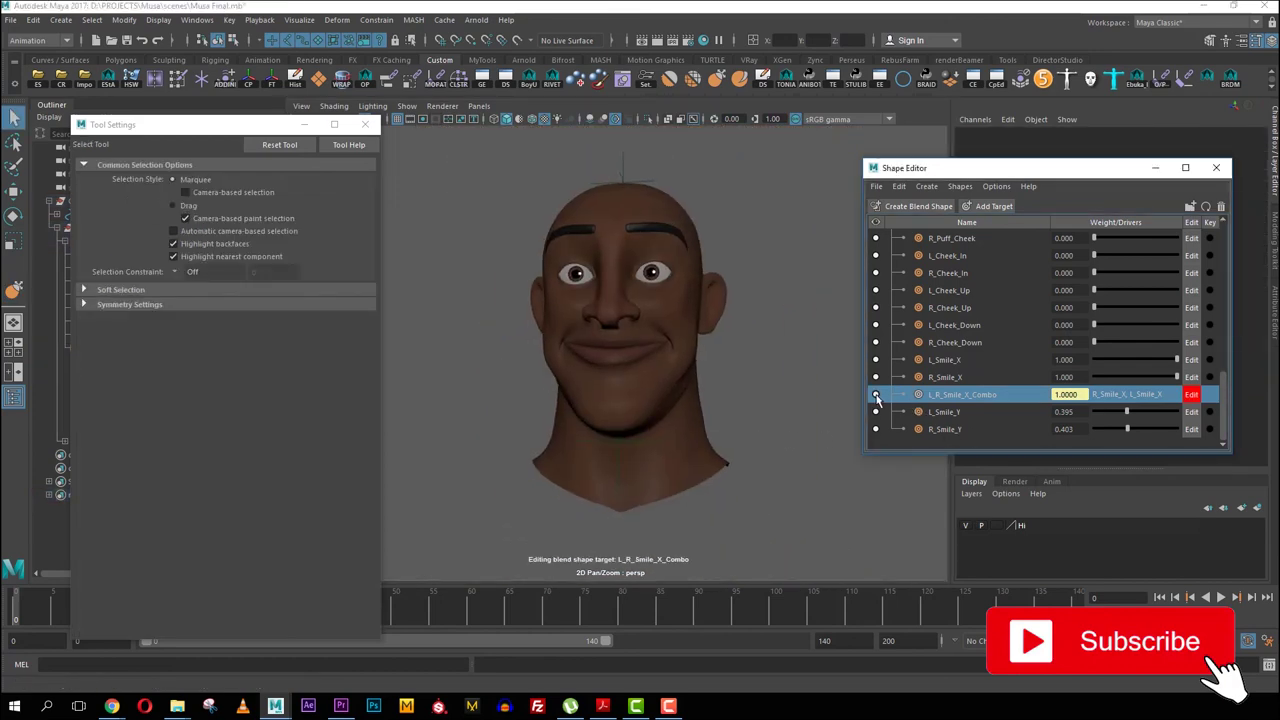
click(877, 395)
click(877, 395)
click(877, 395)
click(877, 395)
Select L_Smile_X and R_Smile_X and lower their weights together to 0.000.
alt+right_drag(673, 330, 690, 378)
mouse_move(690, 378)
alt+mouse_down()
mouse_move(608, 376)
mouse_move(719, 378)
mouse_move(689, 382)
alt+mouse_up()
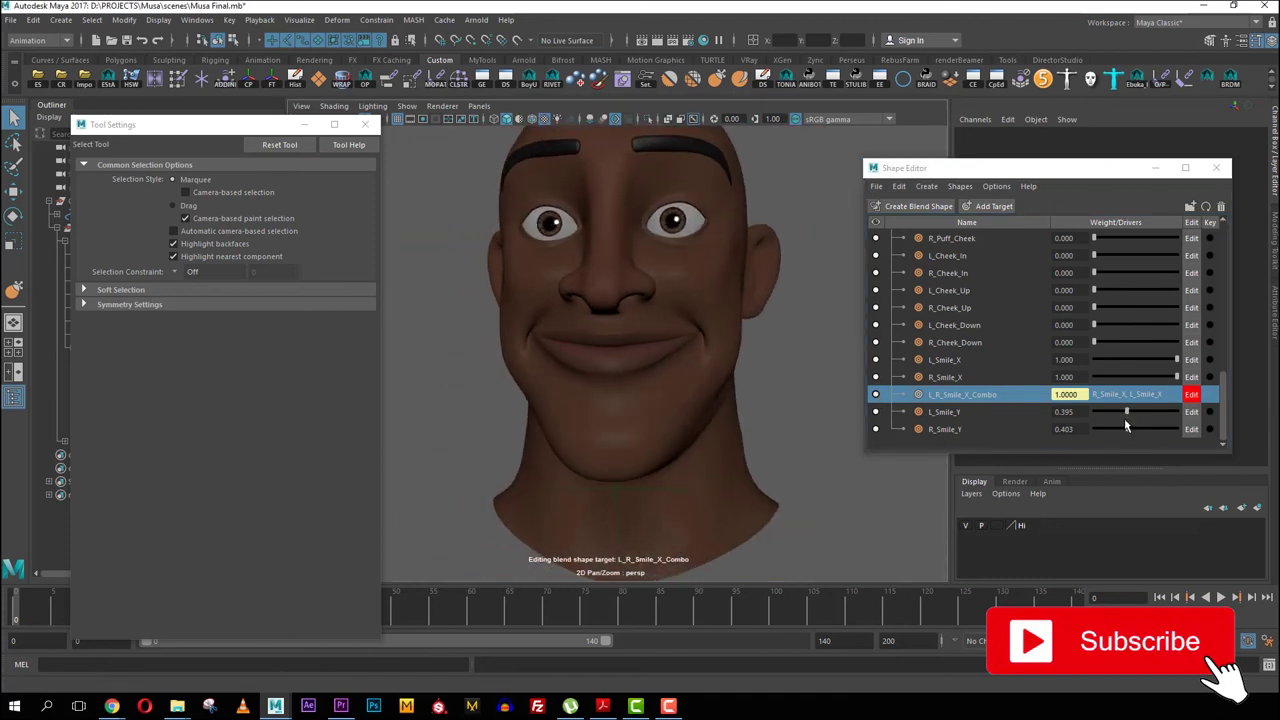
click(963, 412)
shift+click(958, 430)
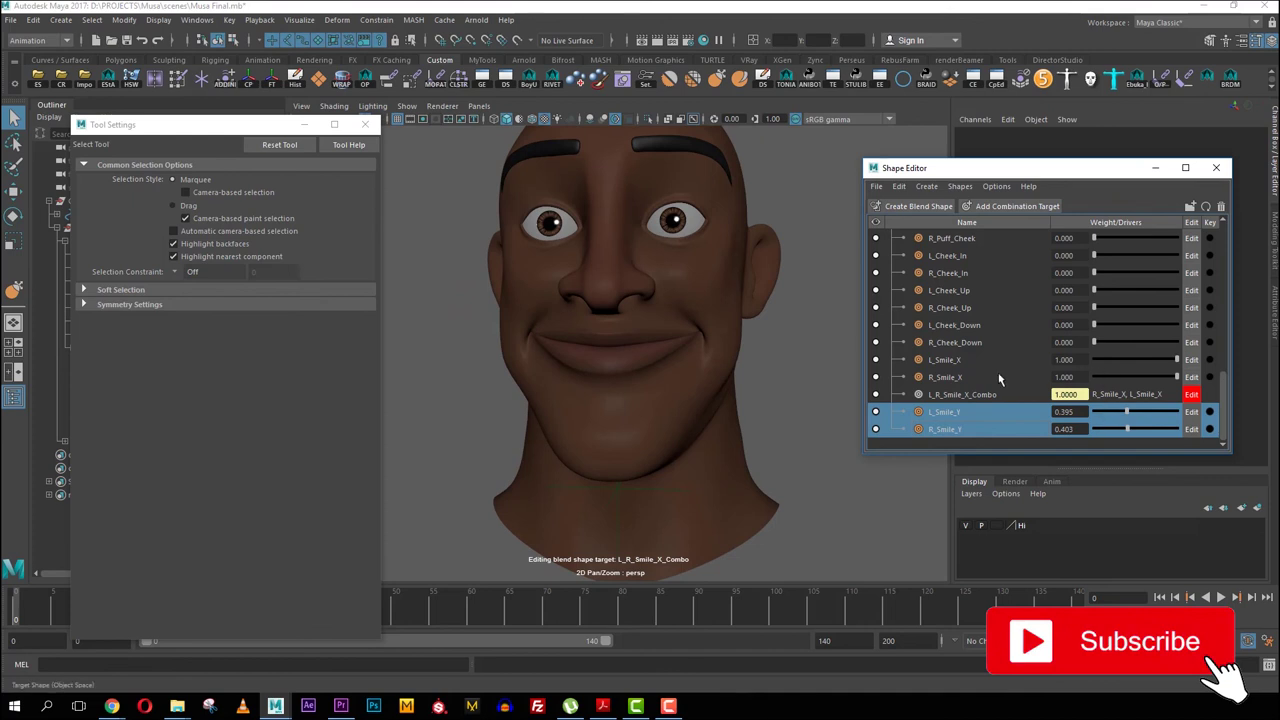
click(958, 377)
shift+click(958, 360)
drag(1177, 360, 1147, 369)
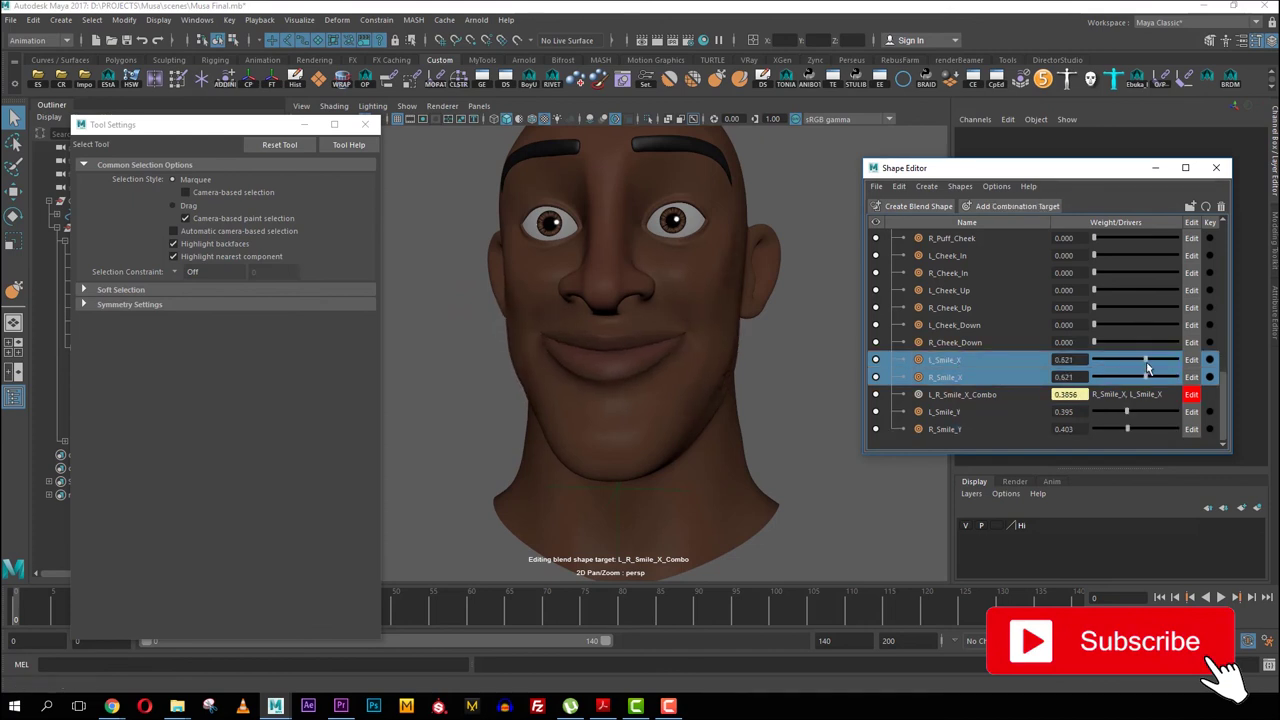
mouse_move(770, 380)
alt+mouse_down()
mouse_move(826, 380)
mouse_move(786, 354)
mouse_move(771, 391)
alt+mouse_up()
mouse_move(1107, 368)
mouse_down()
mouse_move(1132, 377)
mouse_move(1095, 377)
mouse_up()
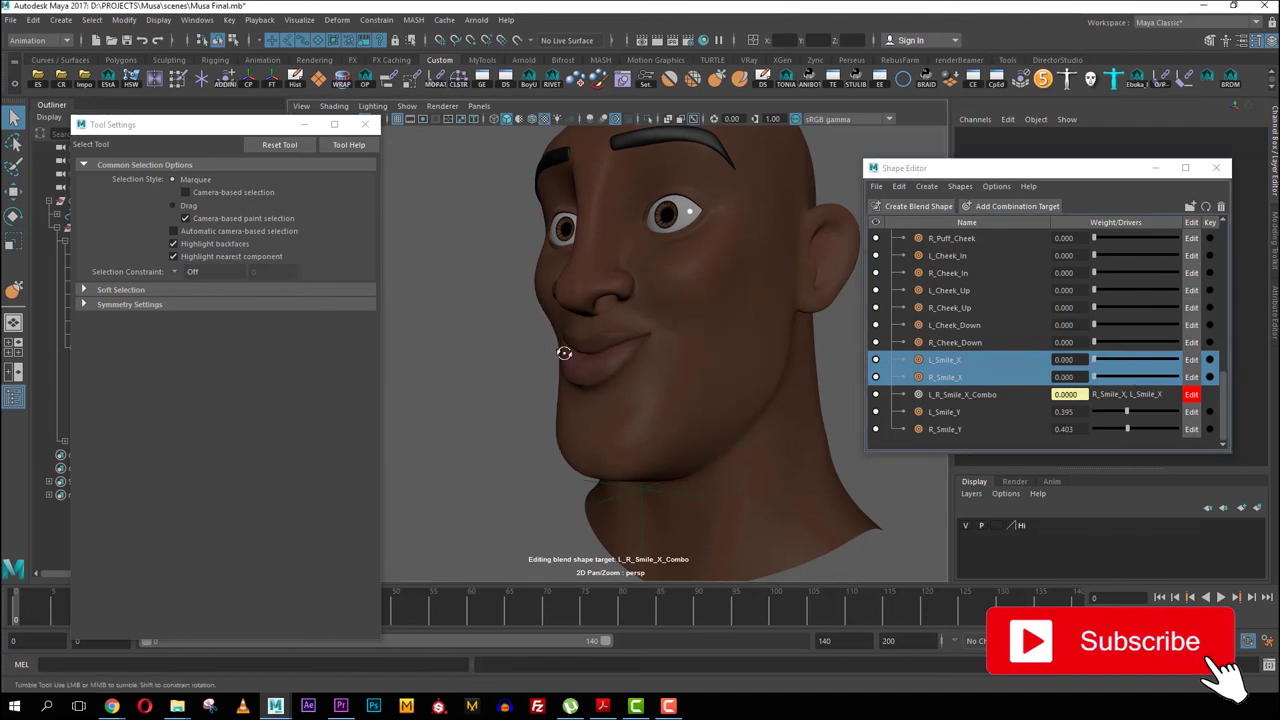
Raise the L_Smile_X and R_Smile_X weights together to 0.629 and inspect the smile from several angles.
alt+drag(563, 357, 676, 370)
drag(1093, 364, 1145, 377)
alt+drag(700, 390, 822, 438)
scroll(726, 430, down, 3)
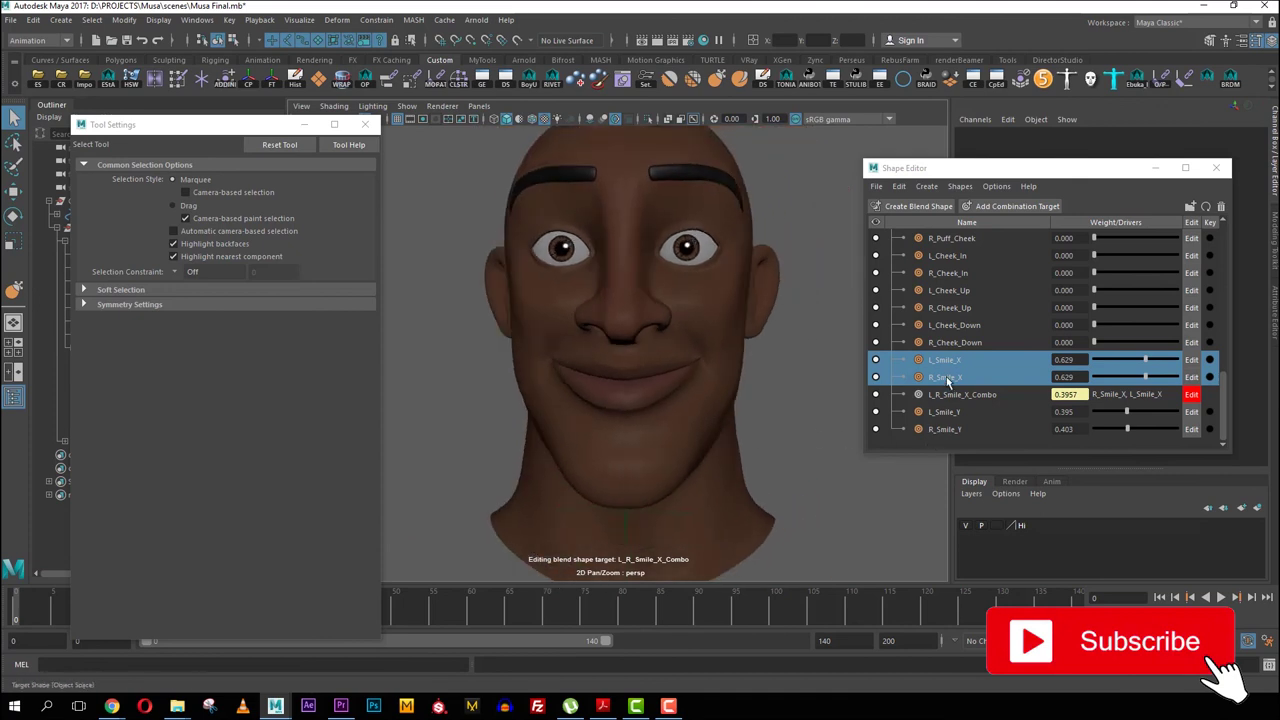
Reset the L_Smile_X, R_Smile_X, L_Smile_Y and R_Smile_Y weights to 0.000, and save the scene.
drag(1133, 367, 1087, 365)
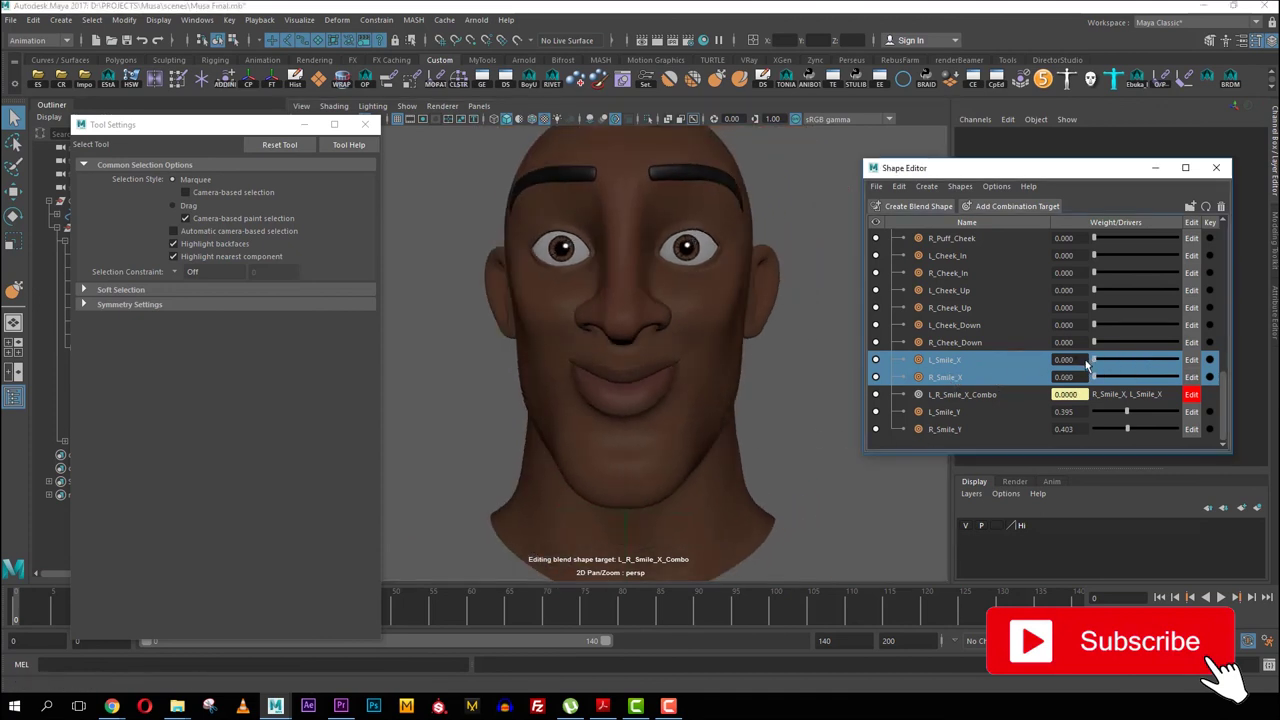
drag(1123, 412, 1085, 430)
alt+drag(817, 373, 764, 365)
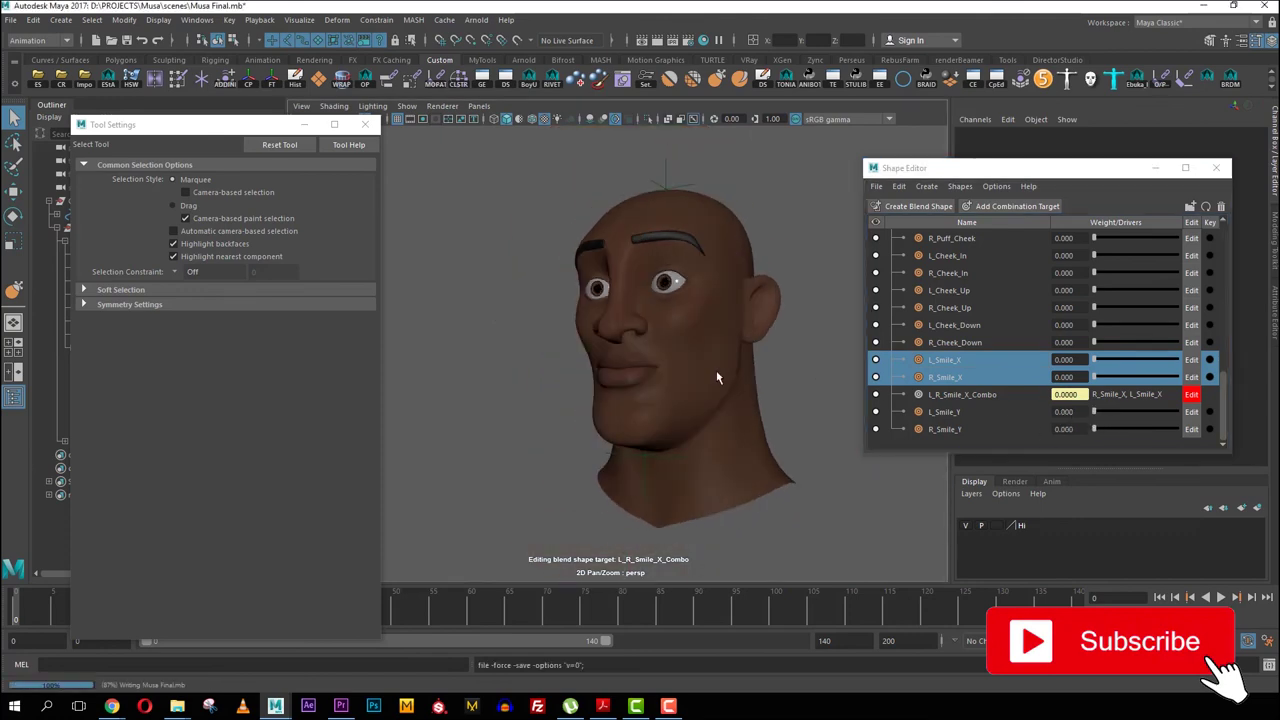
Switch to Expression_Blends.pdf in Acrobat Reader, look up the L_Smile_X_Neg and L_Smile_Y_Neg entries under MOUTH, and return to Maya.
key(alt+Tab)
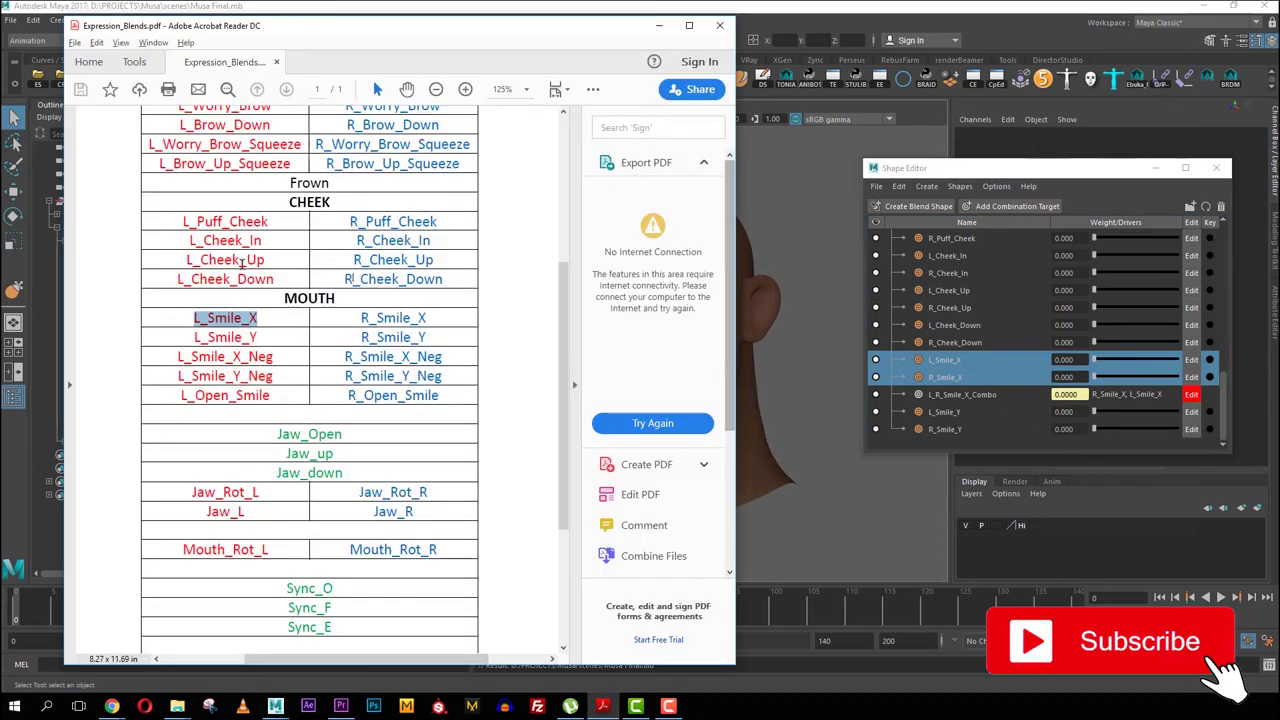
drag(272, 375, 178, 352)
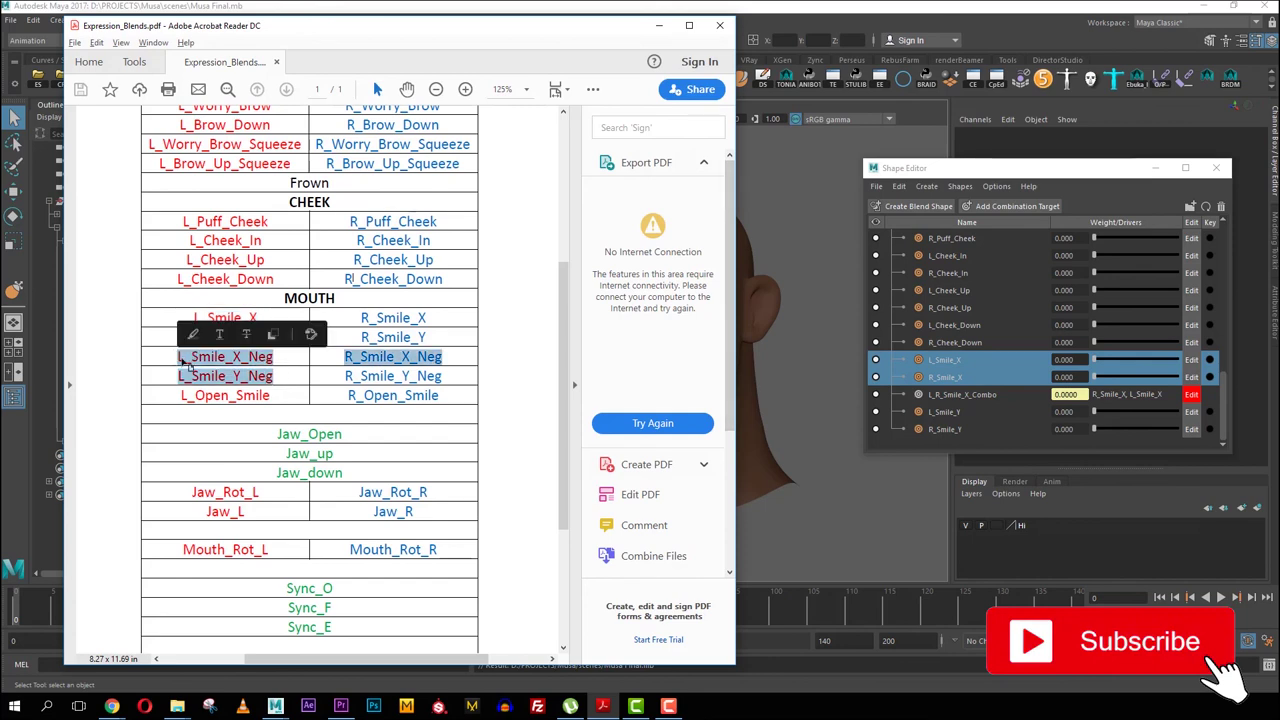
click(280, 376)
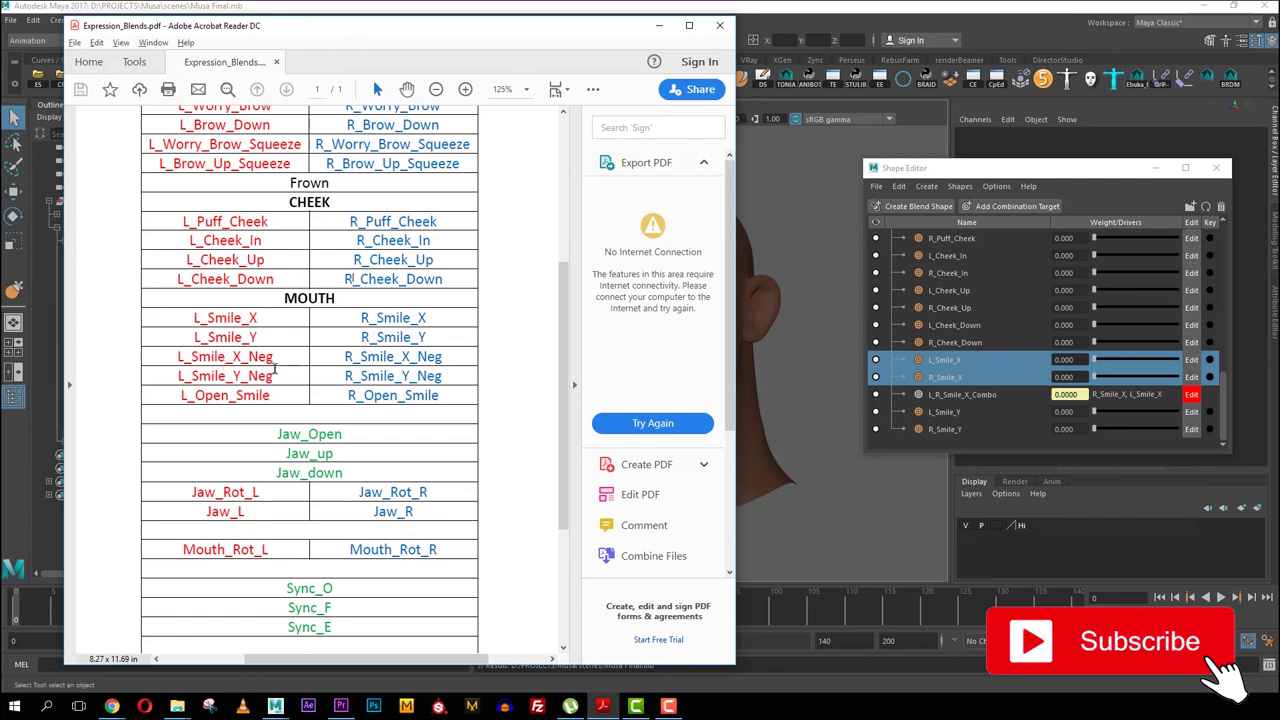
click(851, 5)
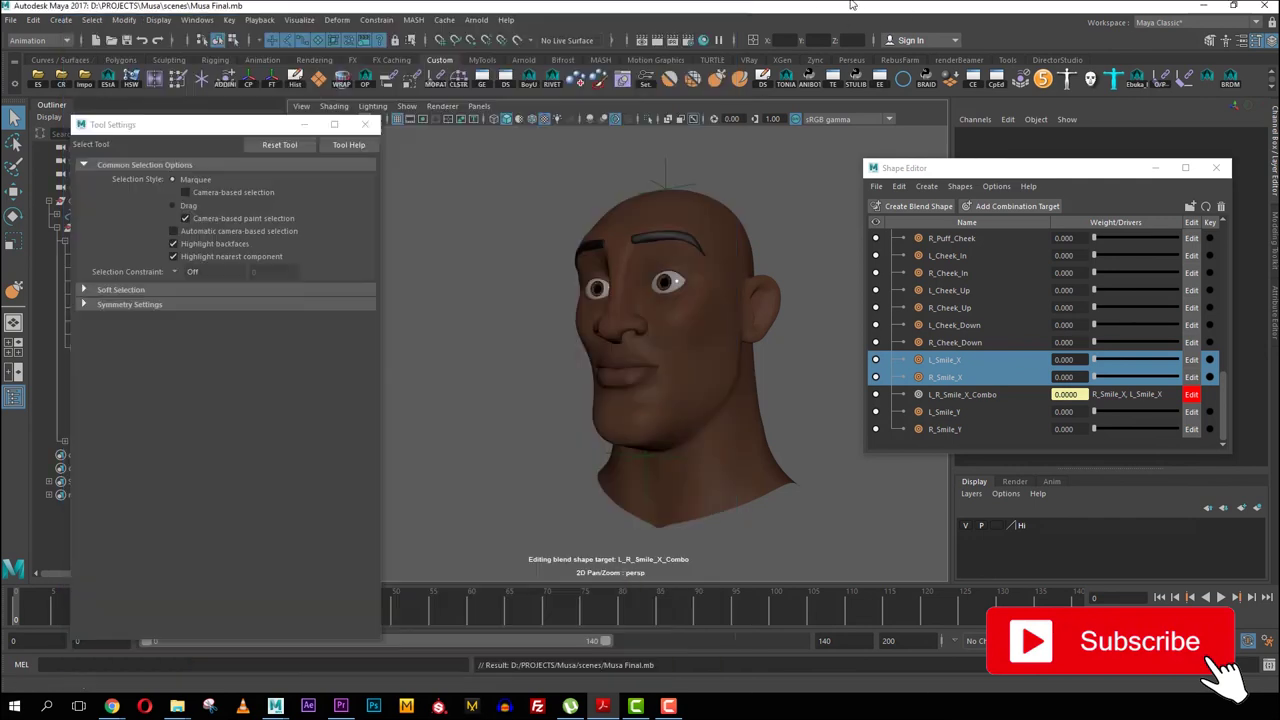
alt+drag(740, 297, 668, 371)
alt+middle_drag(663, 346, 661, 419)
alt+right_drag(661, 419, 673, 387)
alt+middle_drag(673, 387, 670, 355)
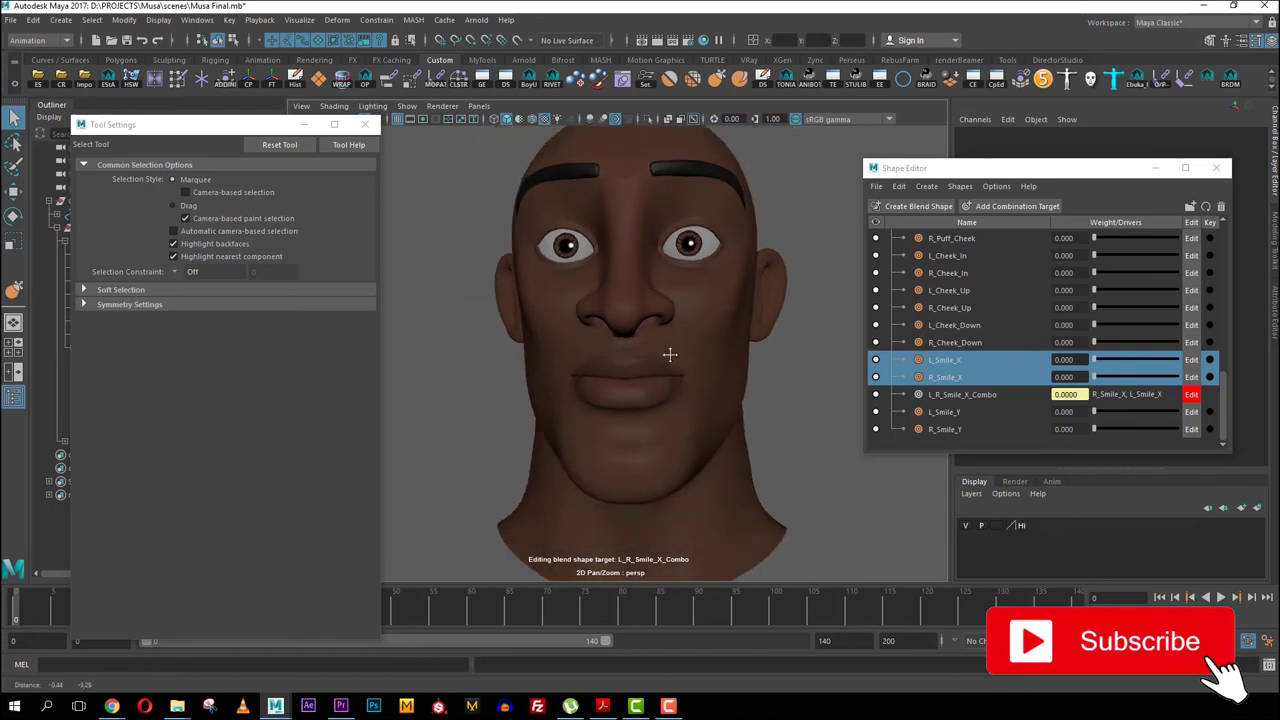
alt+drag(670, 354, 675, 375)
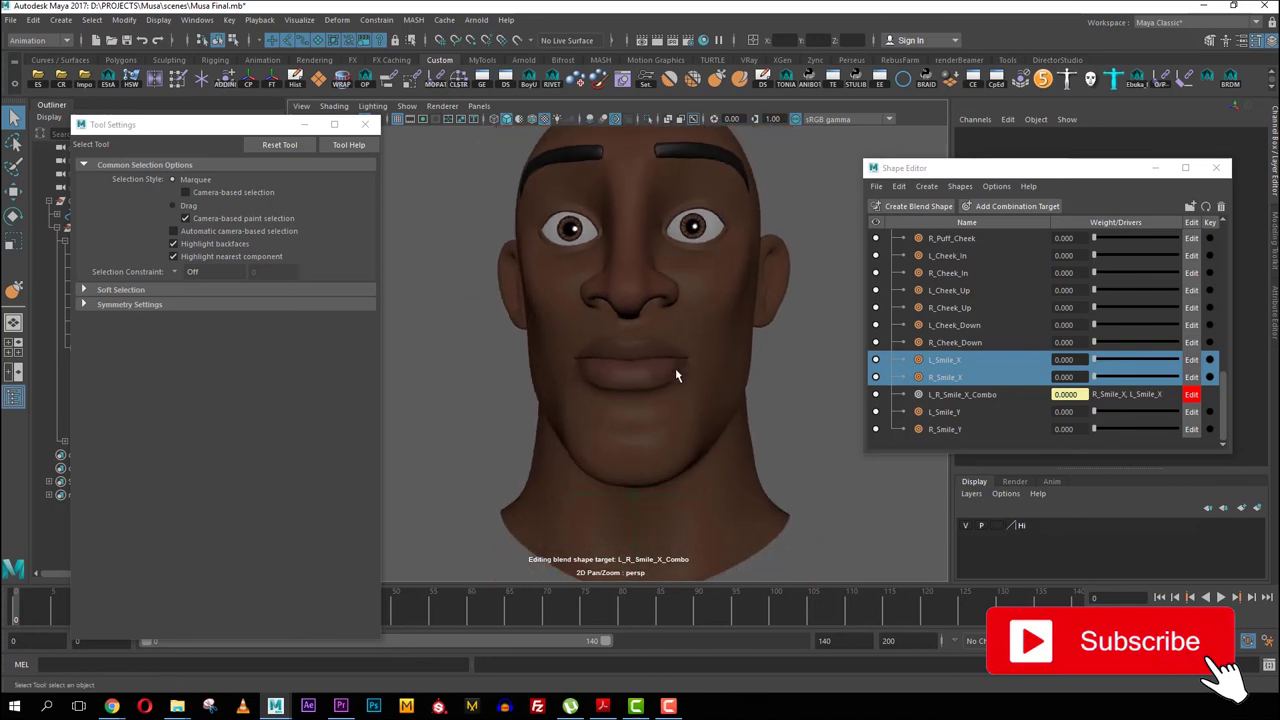